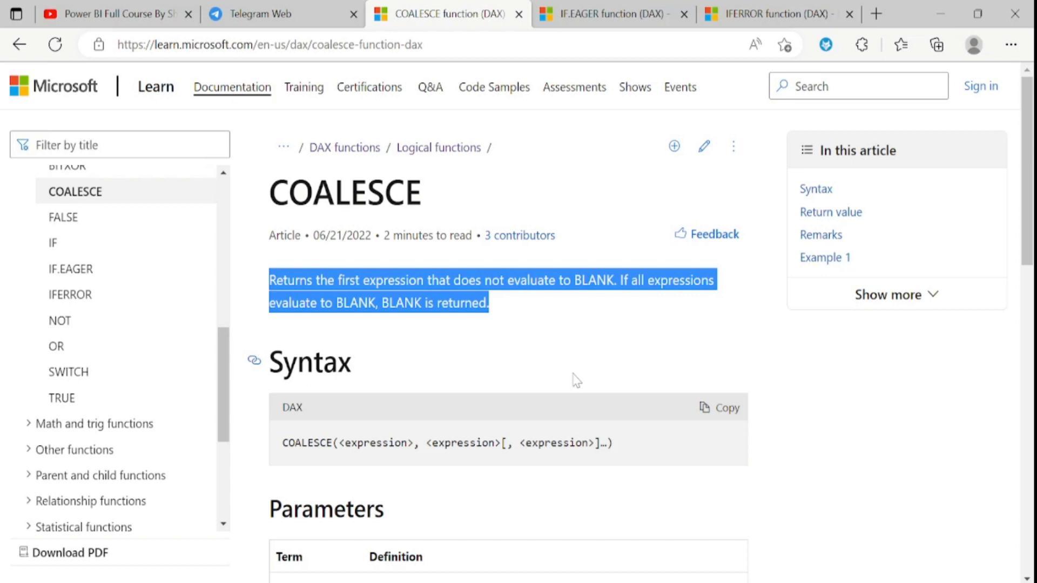
Step: Switch to Power BI Desktop and show the Dates table in the Data view
key(alt+Tab)
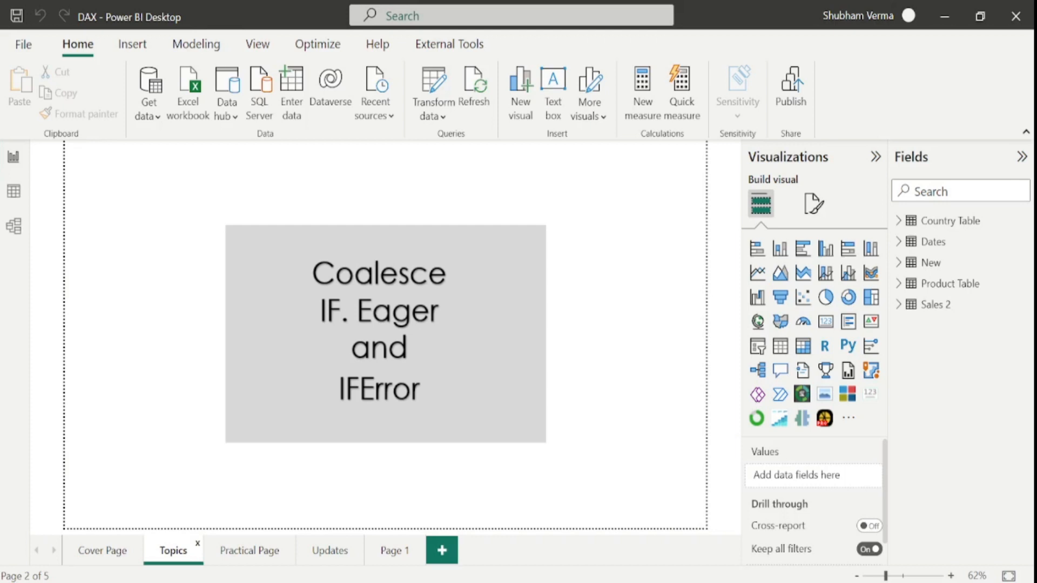
click(933, 242)
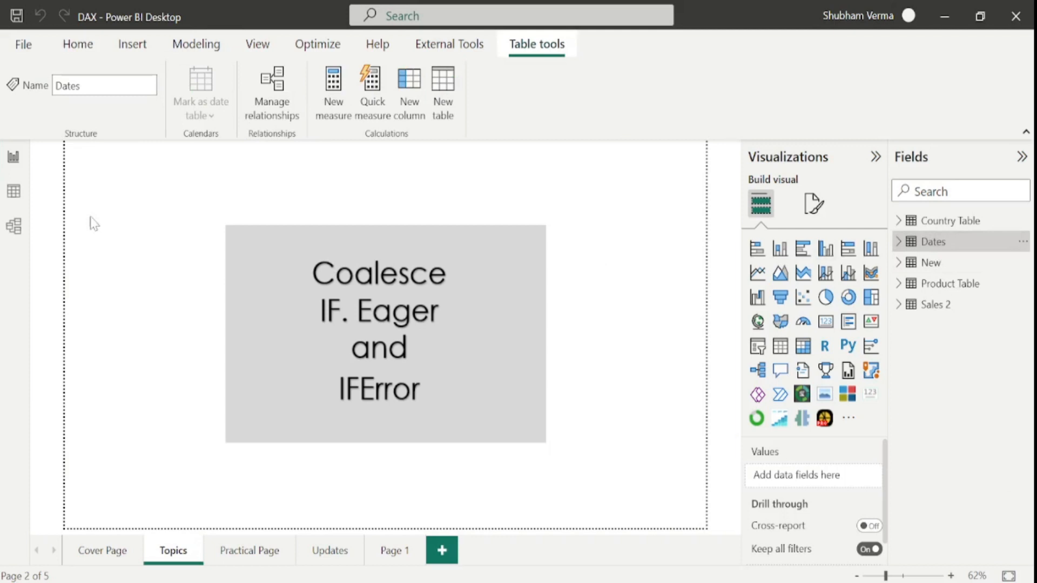
click(14, 192)
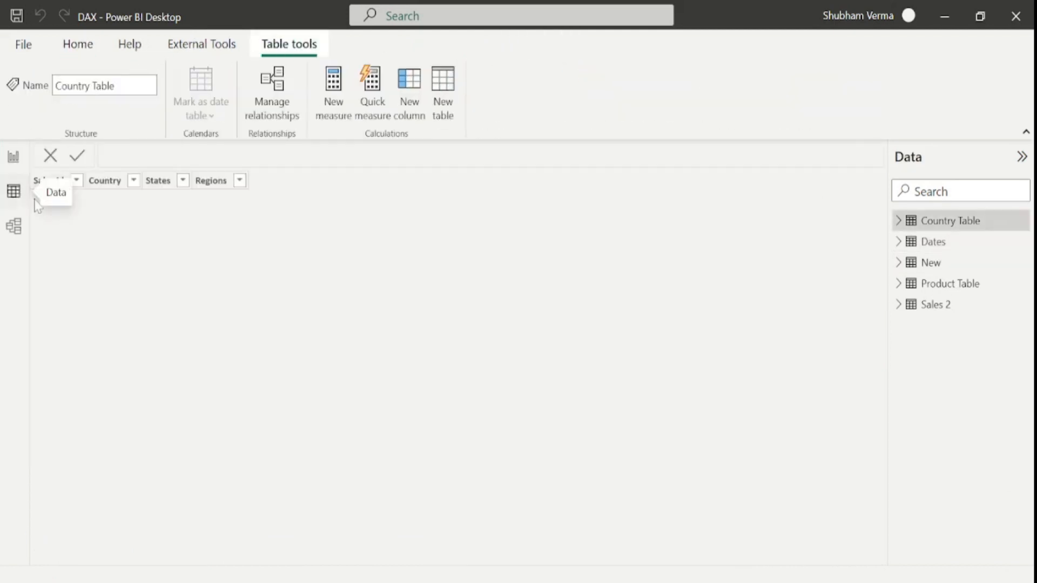
click(929, 243)
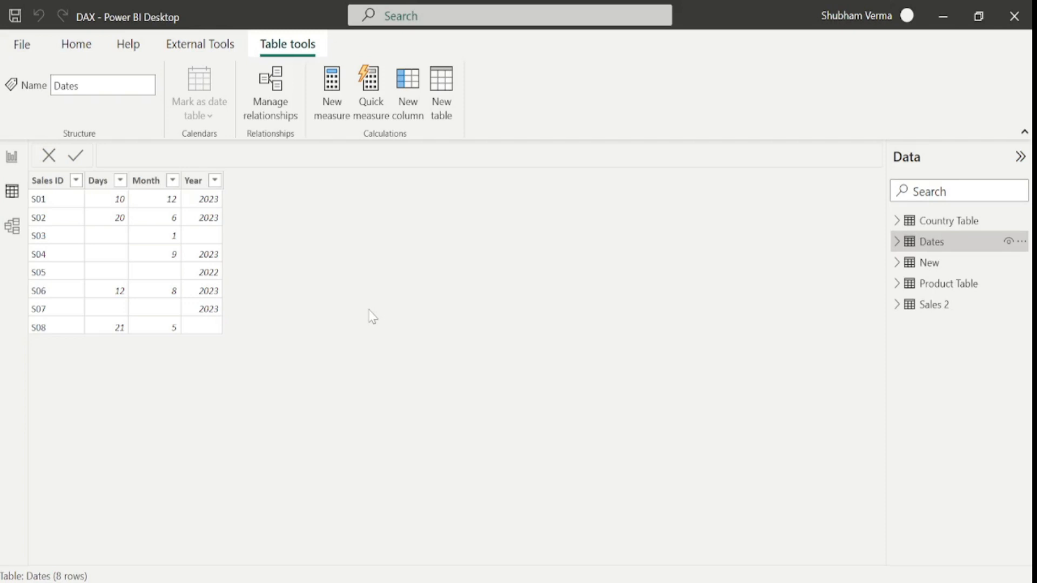
Step: Add a calculated column named Coalesce to the Dates table
click(415, 118)
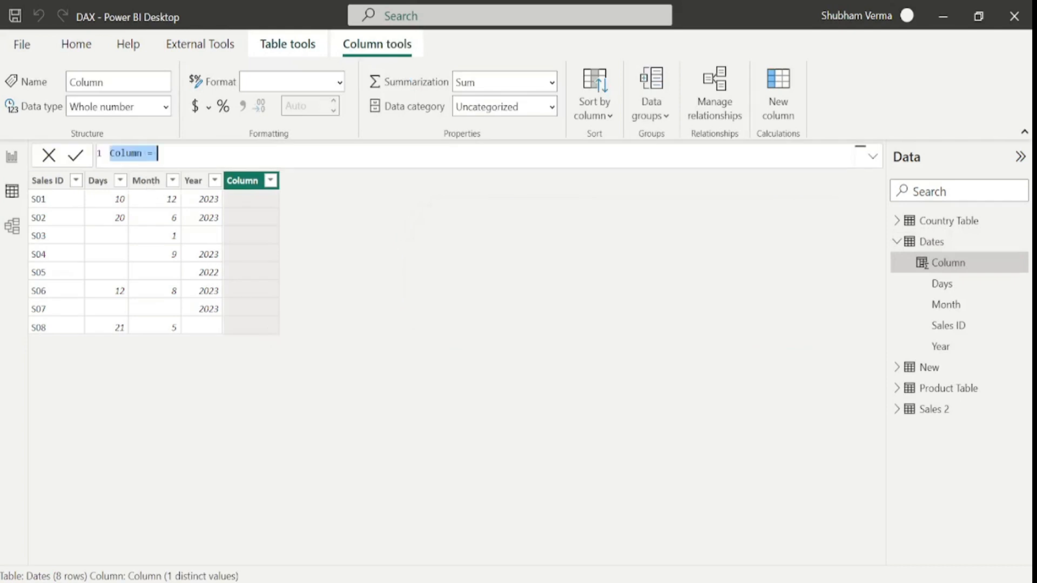
key(End)
key(BackSpace)
key(BackSpace)
key(BackSpace)
key(BackSpace)
key(BackSpace)
key(BackSpace)
key(BackSpace)
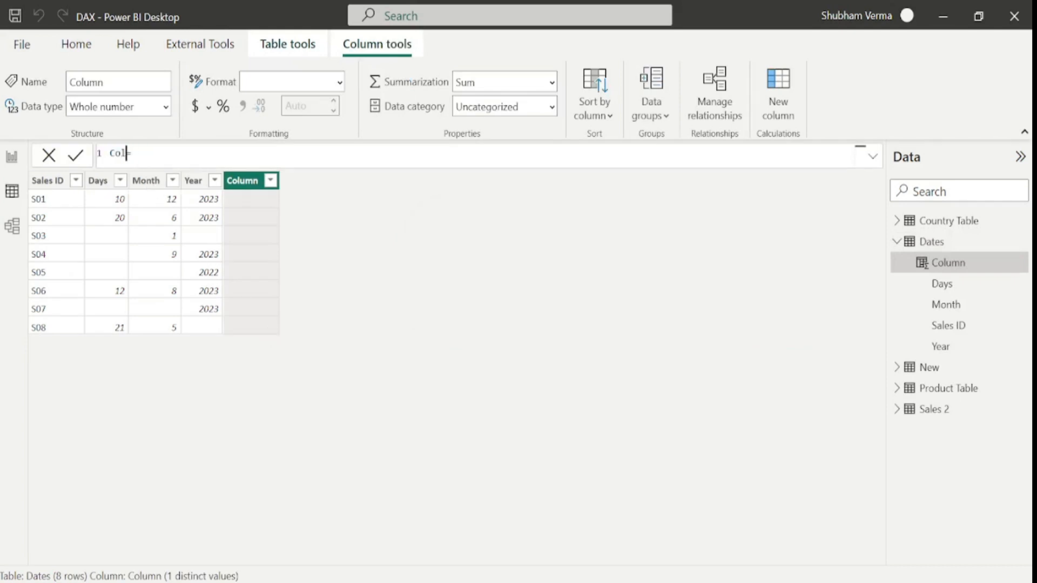
text(alesce)
Step: Begin the column's formula with the COALESCE function, using Dates[Days] and Dates[Month] as its first two arguments
key(End)
text(coa)
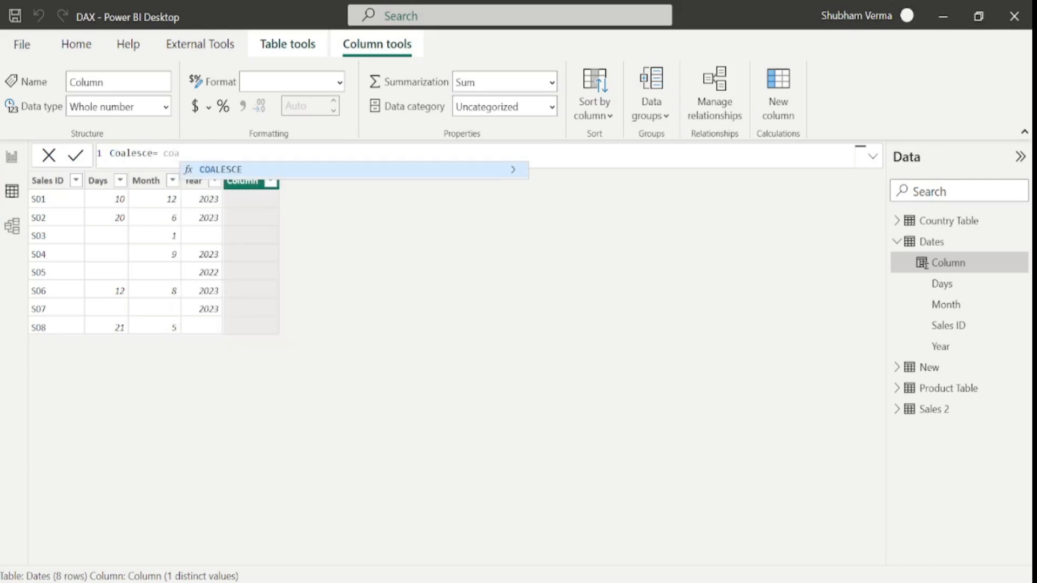
key(Tab)
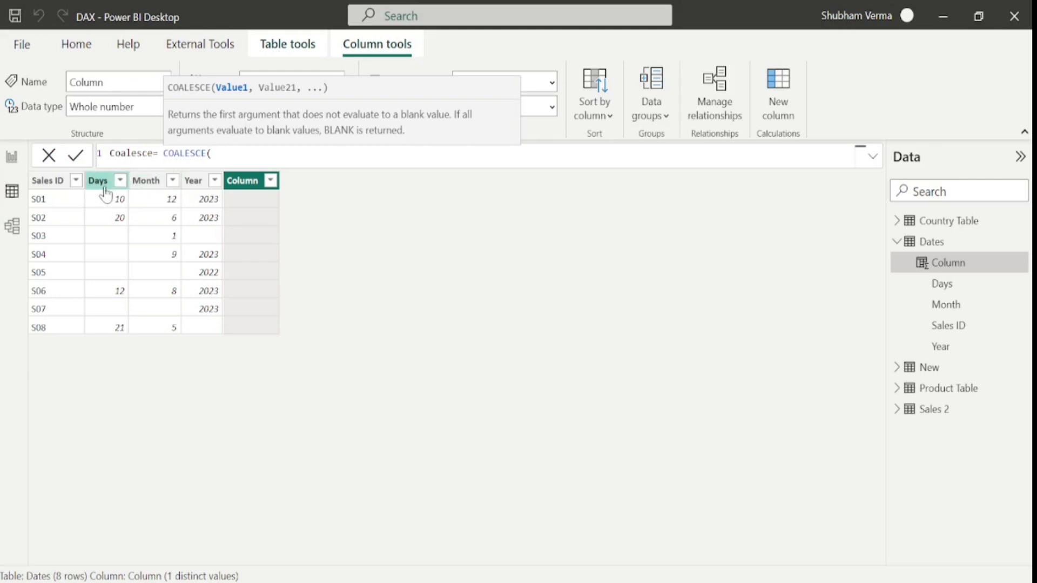
text(day)
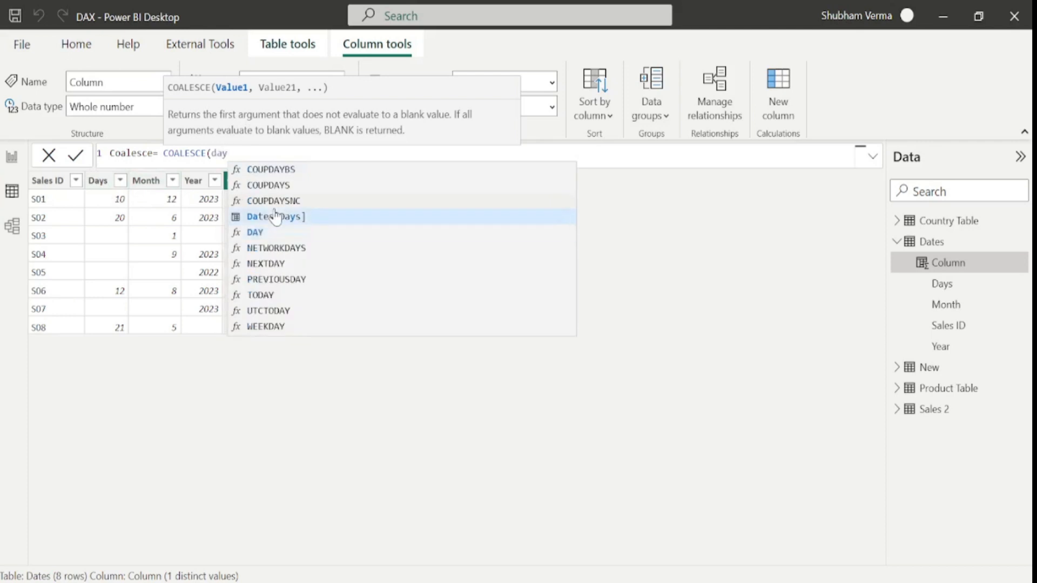
click(276, 217)
text(,)
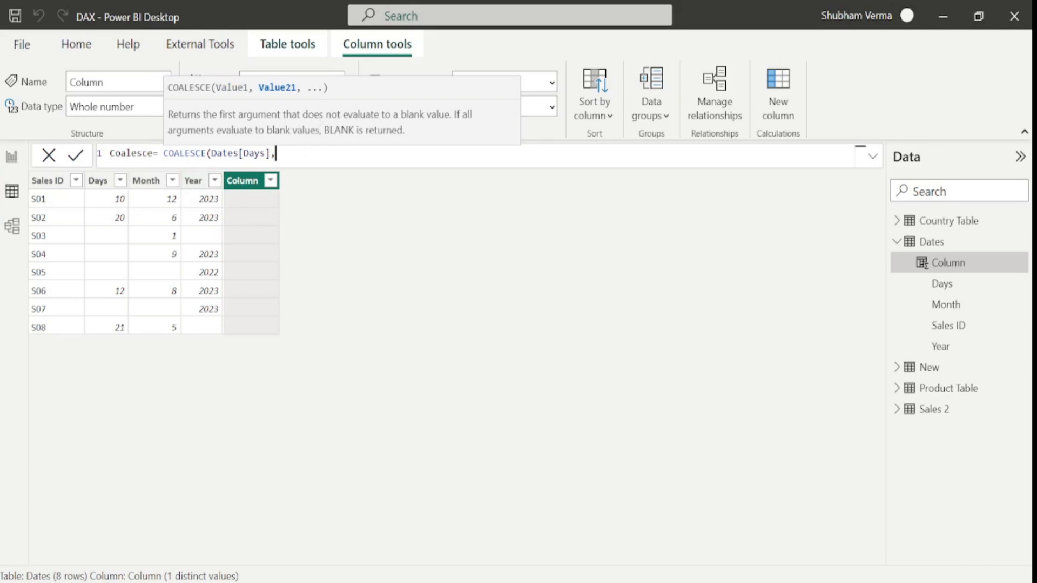
text(month)
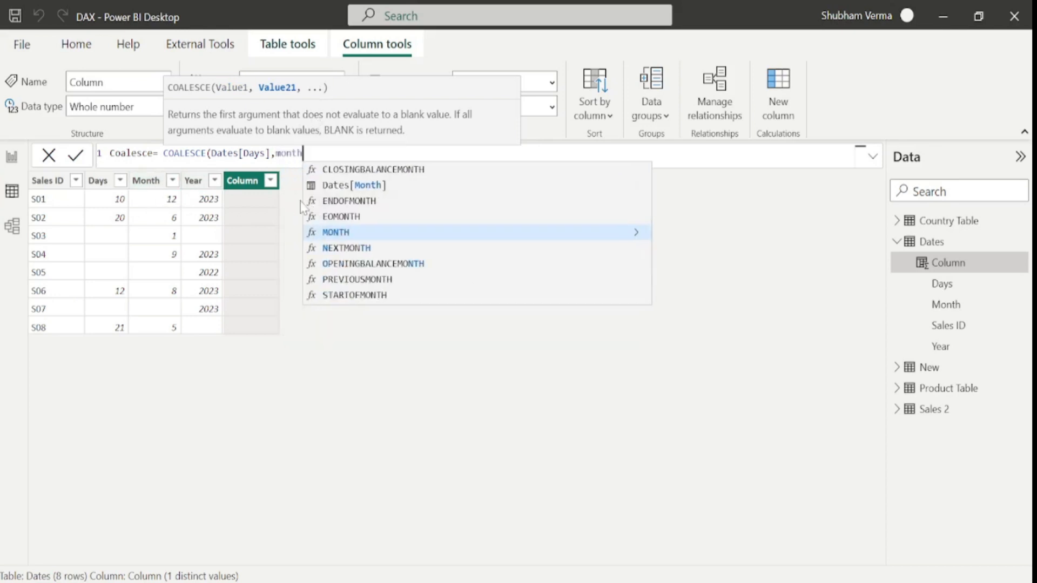
key(Up)
key(Up)
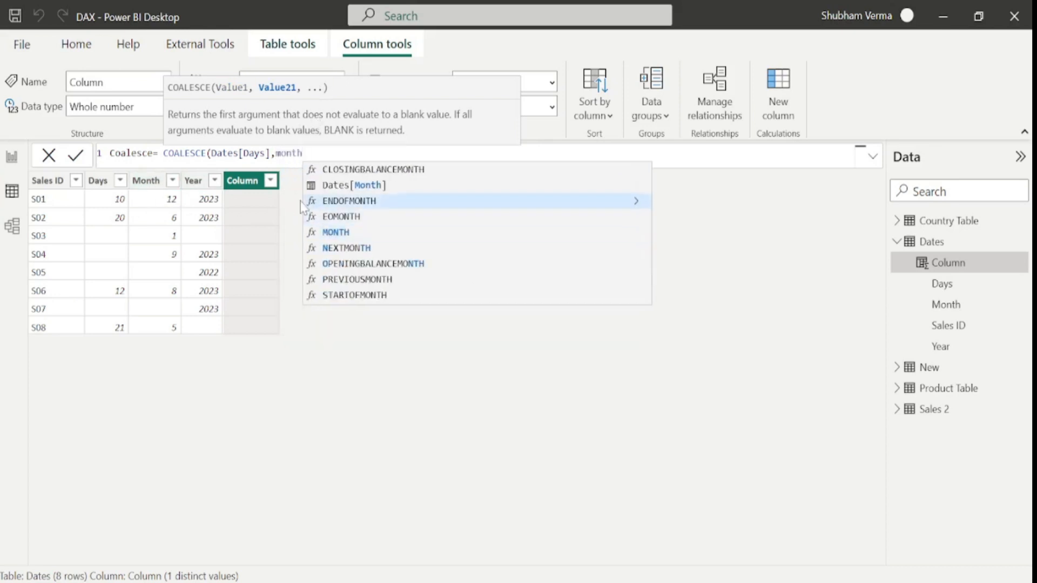
key(Up)
key(Tab)
text(,)
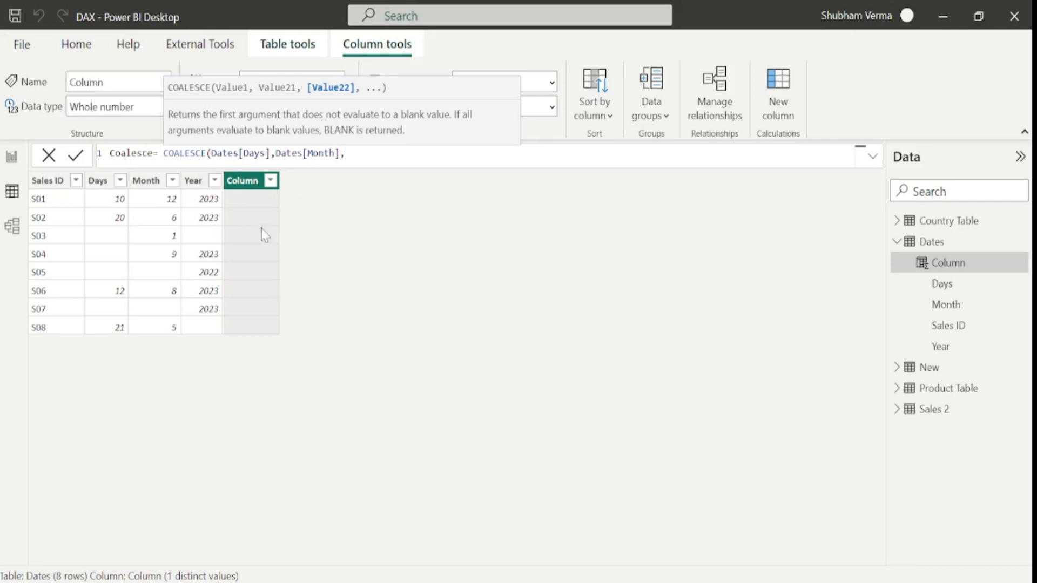
Step: Add Dates[Year] as the third COALESCE argument, commit the formula and highlight its arguments
text(year)
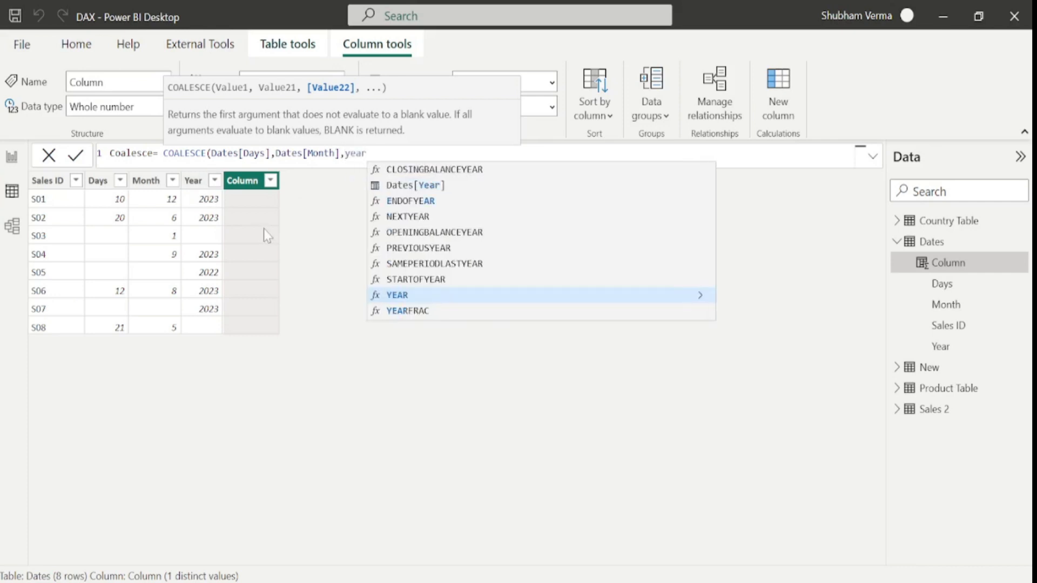
key(Up)
key(Up)
key(Up)
key(Up)
key(Up)
key(Up)
key(Up)
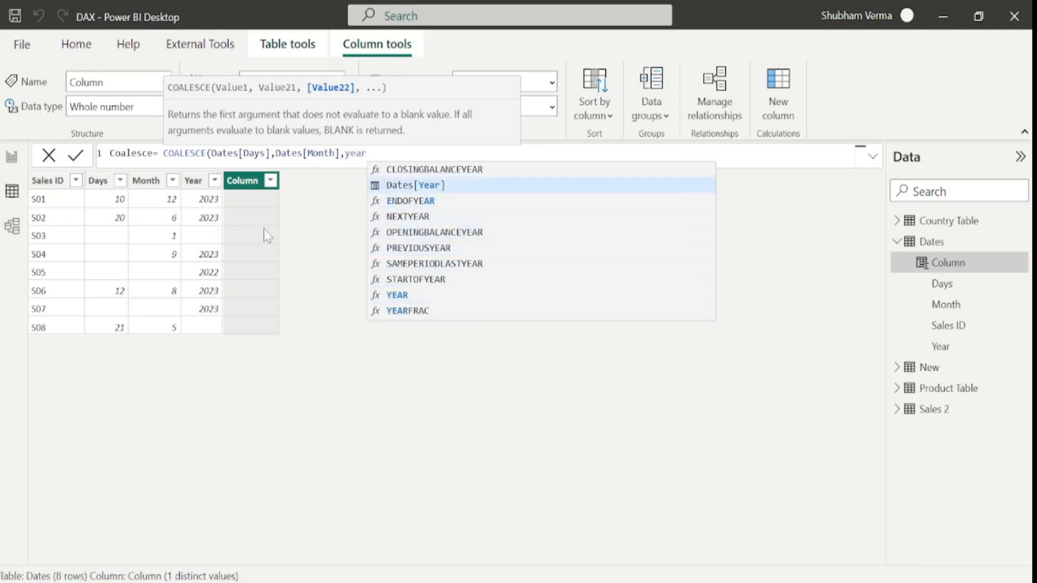
key(Tab)
text())
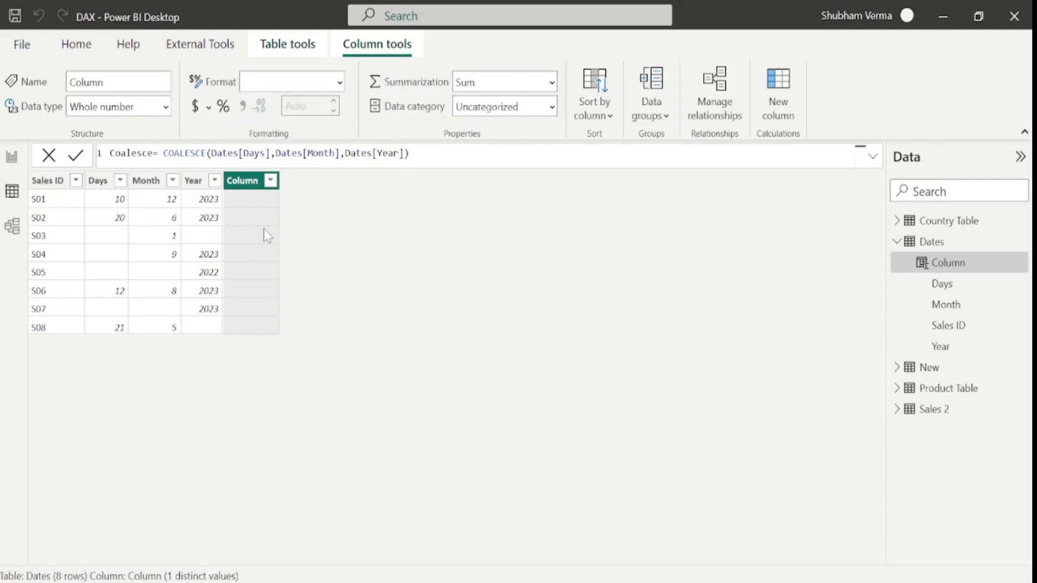
key(Return)
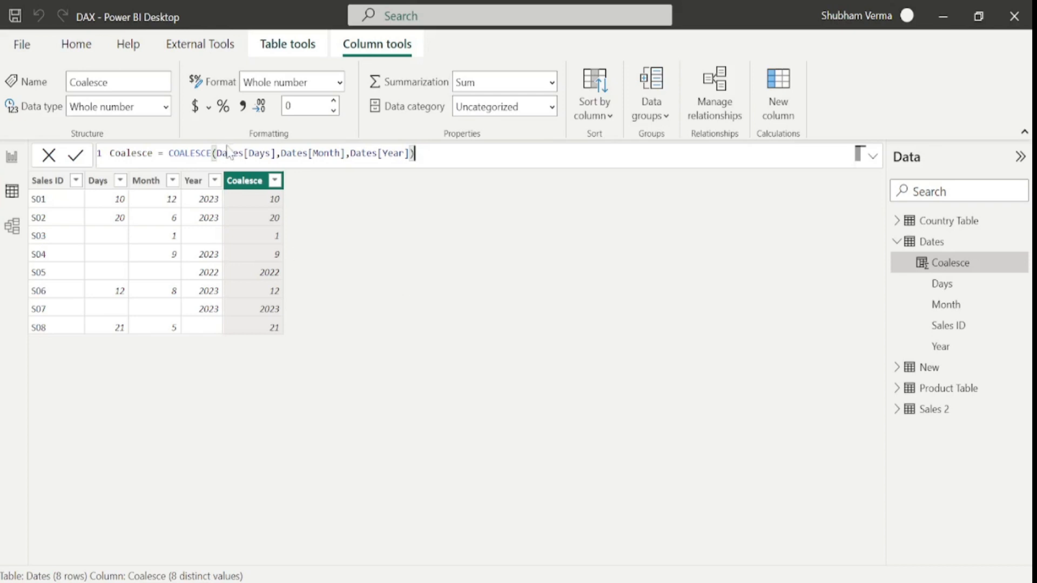
drag(211, 153, 417, 155)
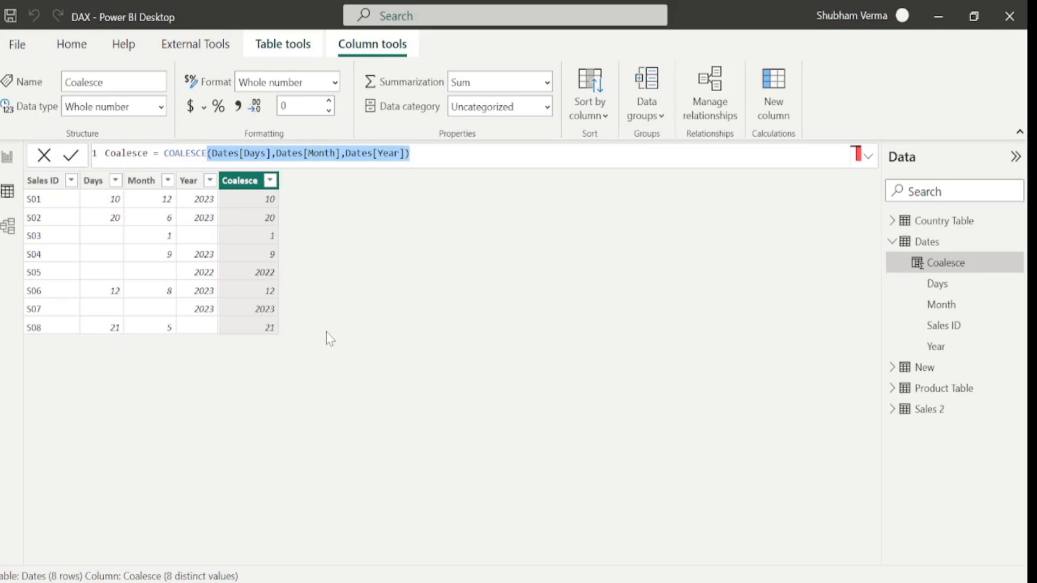
Step: Return to the Report view, switch to the browser and examine the IF.EAGER syntax and its equivalent VAR/RETURN expression
click(7, 156)
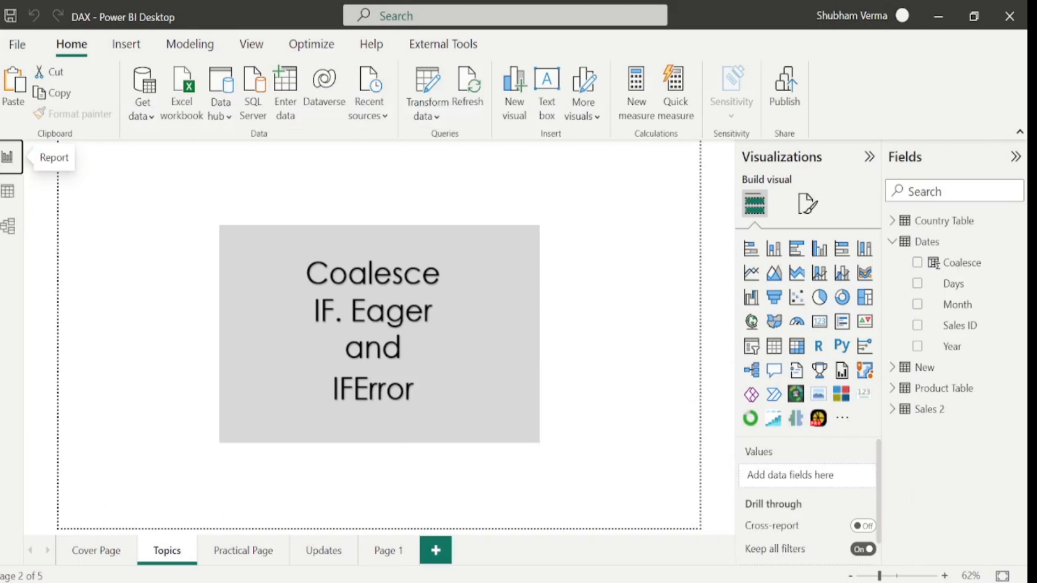
key(alt+Tab)
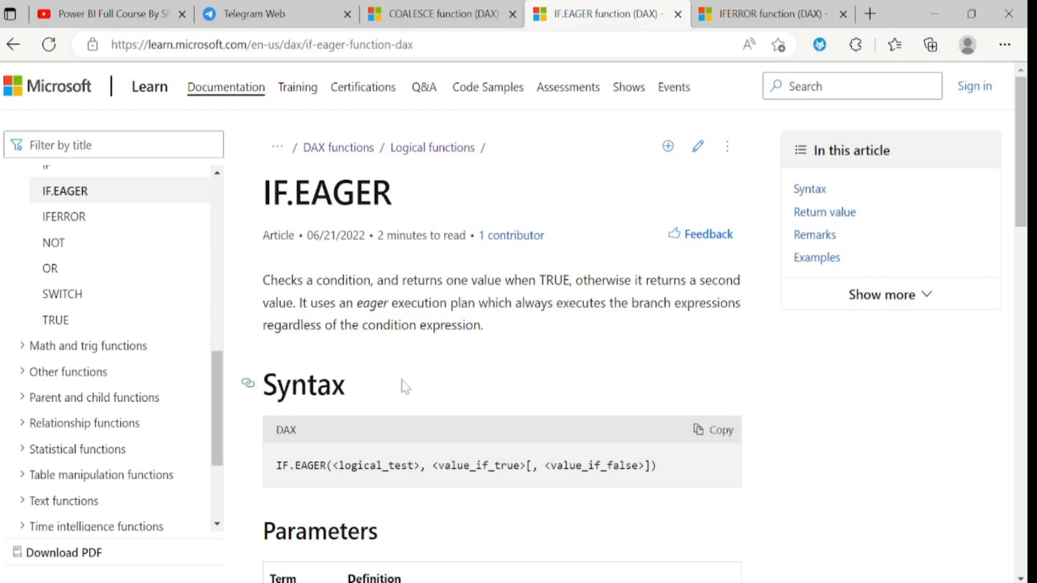
drag(276, 466, 683, 469)
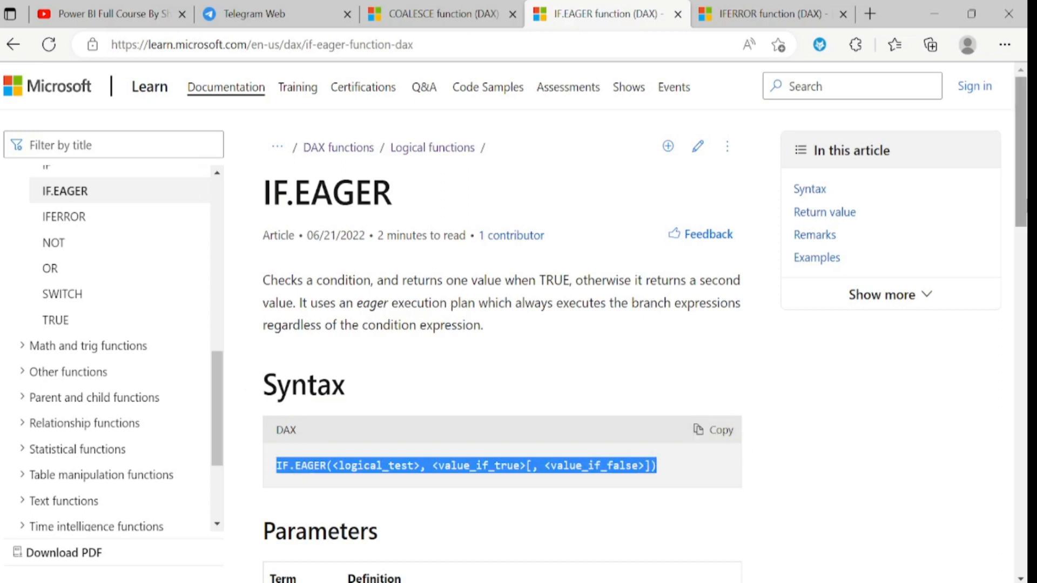
drag(1021, 200, 1021, 443)
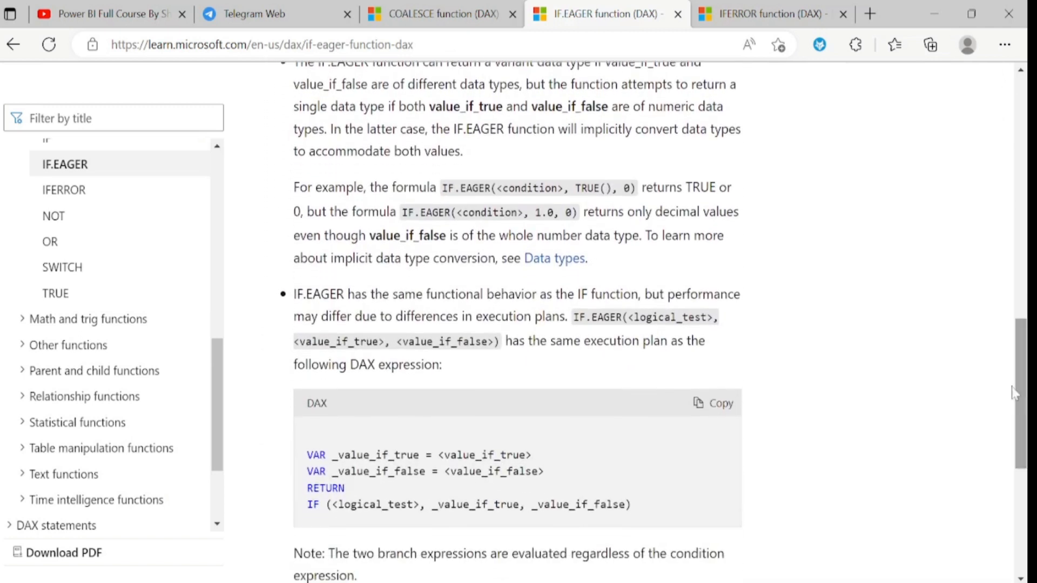
drag(306, 454, 413, 504)
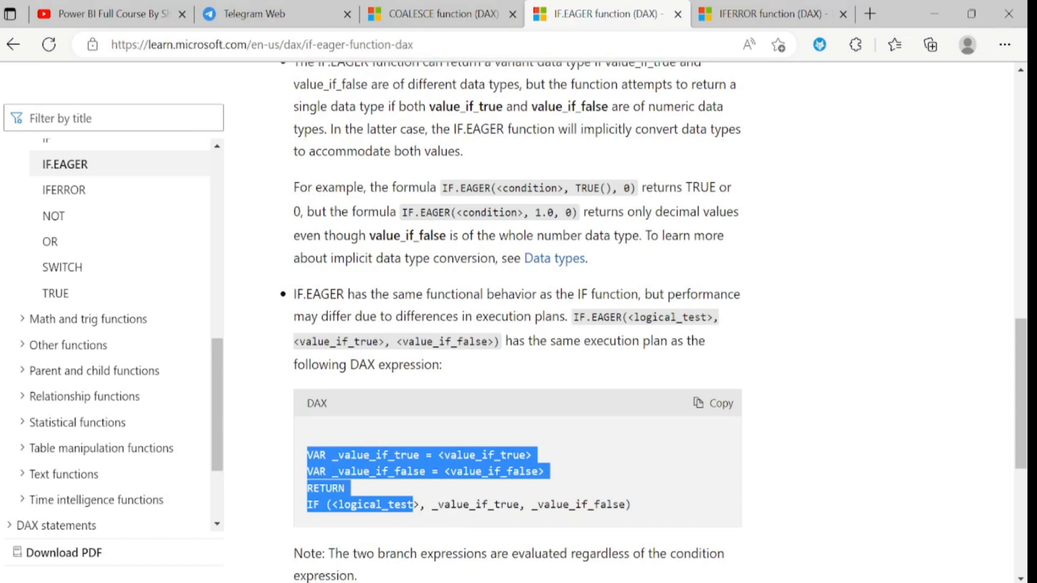
Step: Switch back to Power BI Desktop and create a measure named difference in the Dates table, with its formula starting on a second line
key(alt+Tab)
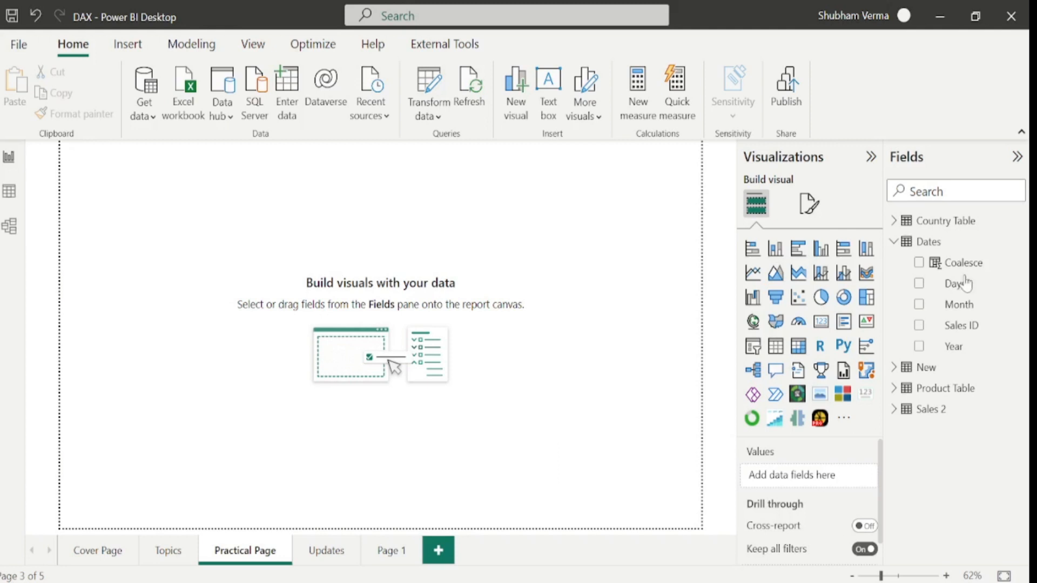
click(1019, 265)
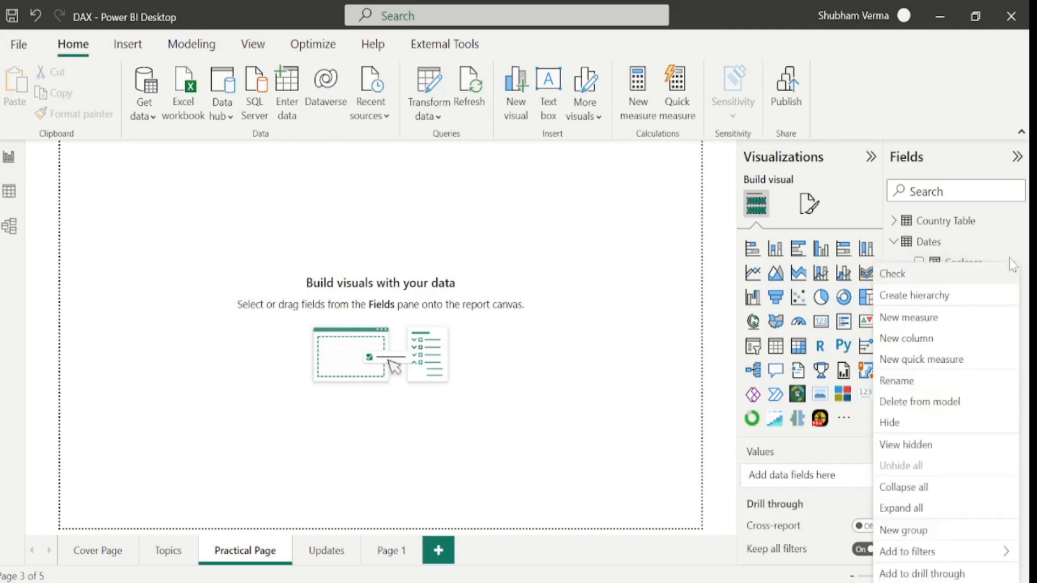
click(900, 319)
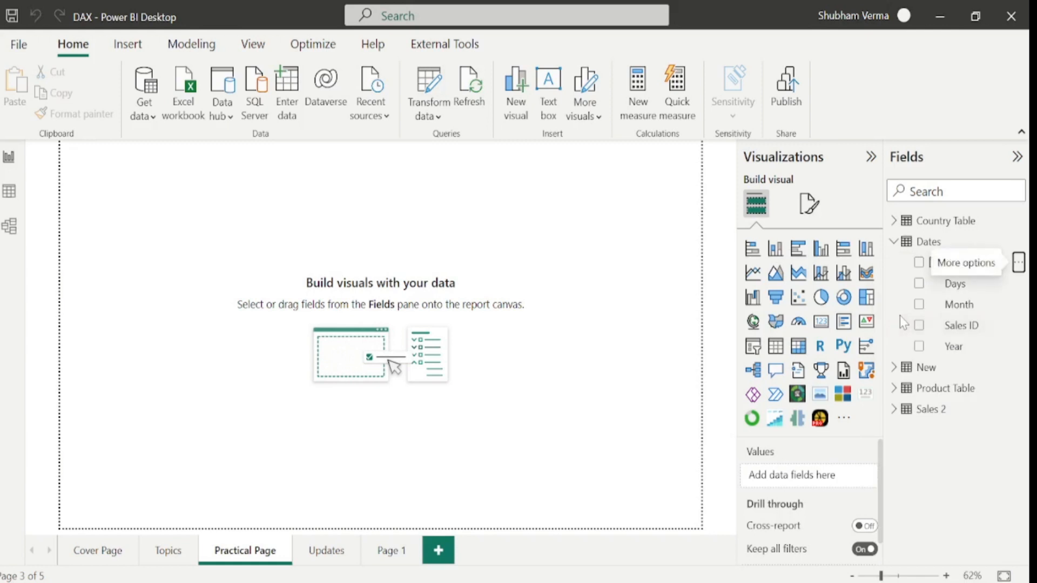
text(Mea)
key(BackSpace)
key(BackSpace)
key(BackSpace)
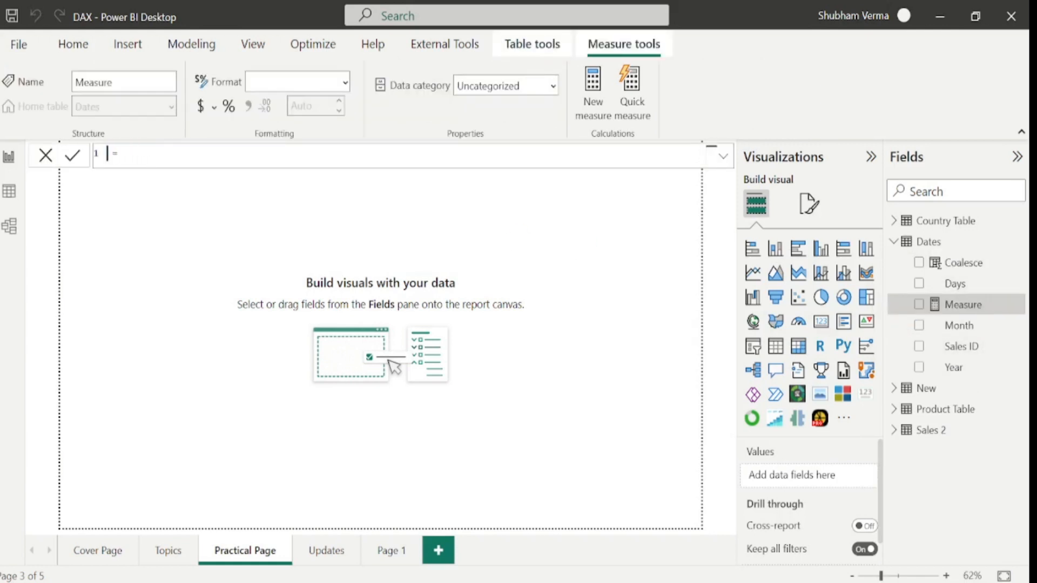
text(difference)
key(Right)
key(Right)
key(shift+Return)
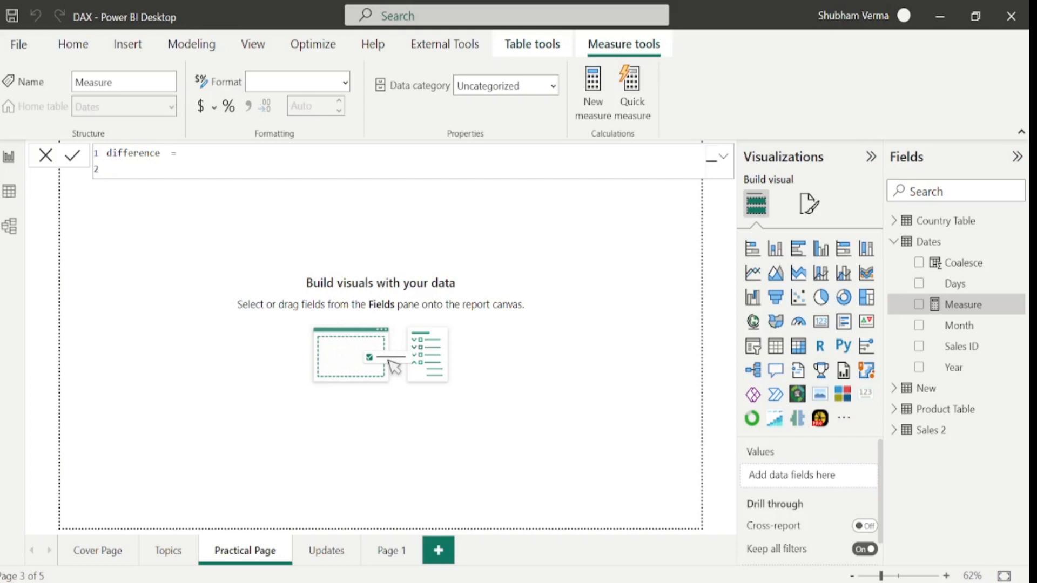
Step: Declare two variables named after two people in the difference measure, the first equal to 50 and the second equal to 60
text(var shubham)
text(=50)
key(shift+Return)
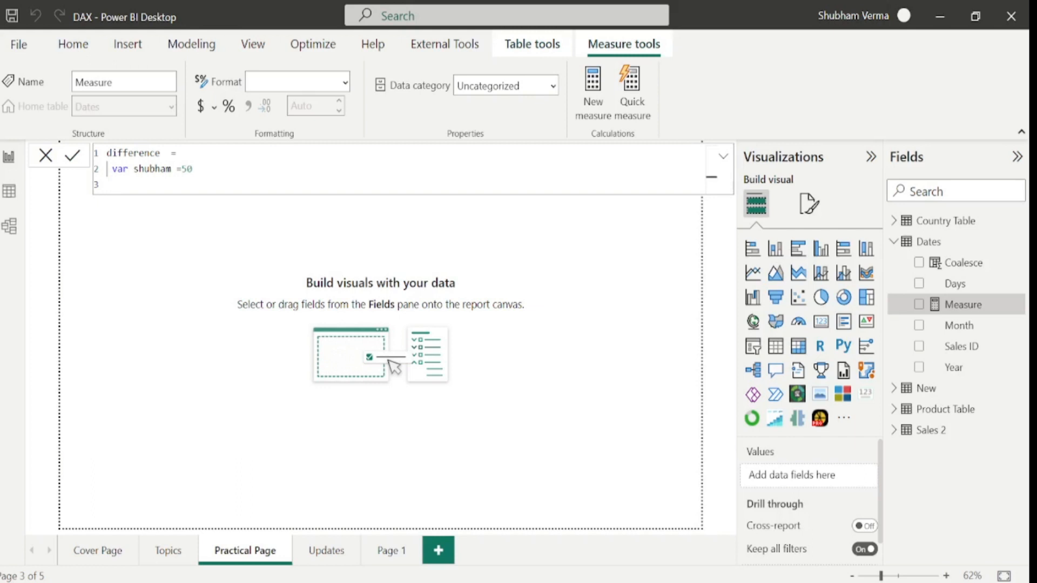
text(var nikhil =60)
key(shift+Return)
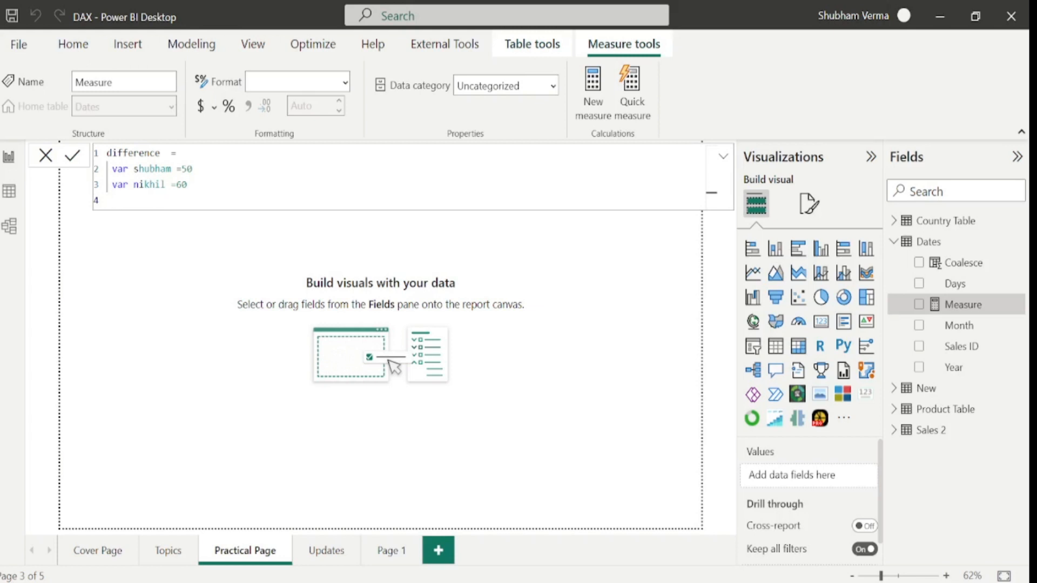
Step: Add a RETURN with an IF that gives 6 when the first variable is >=40 and 10 otherwise, and commit the measure
text(return)
key(Return)
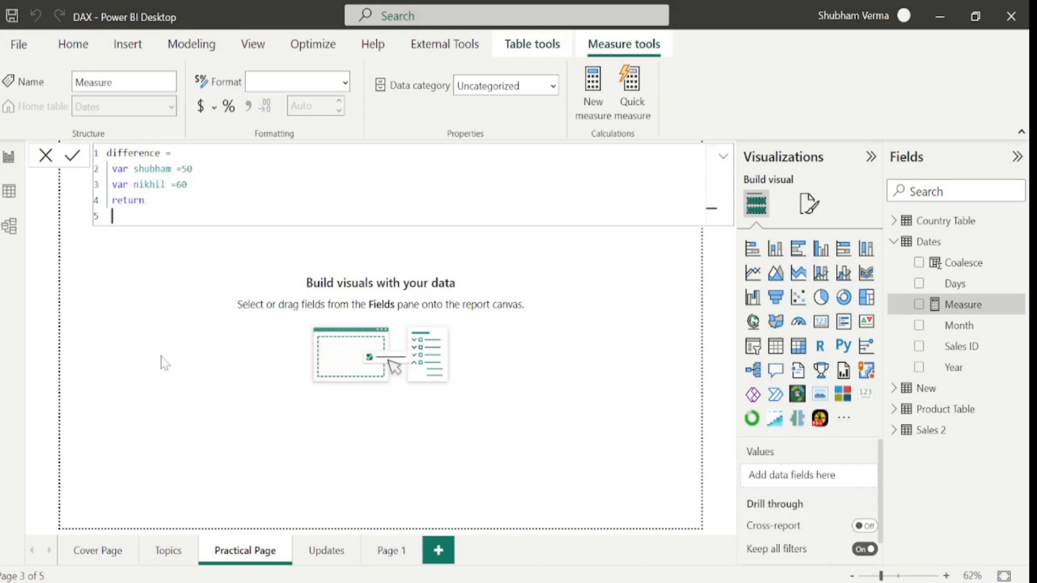
text(if)
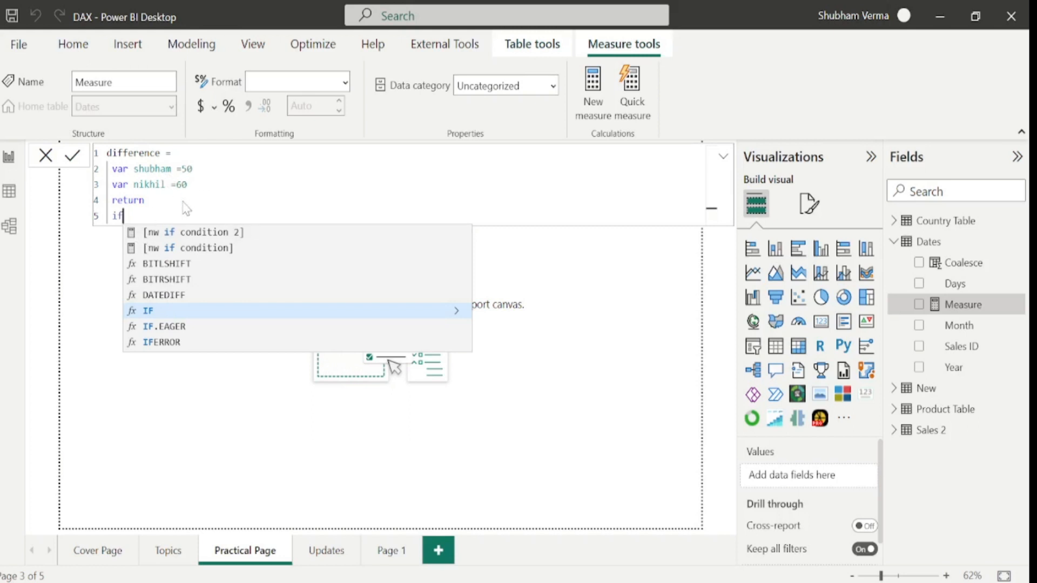
text(()
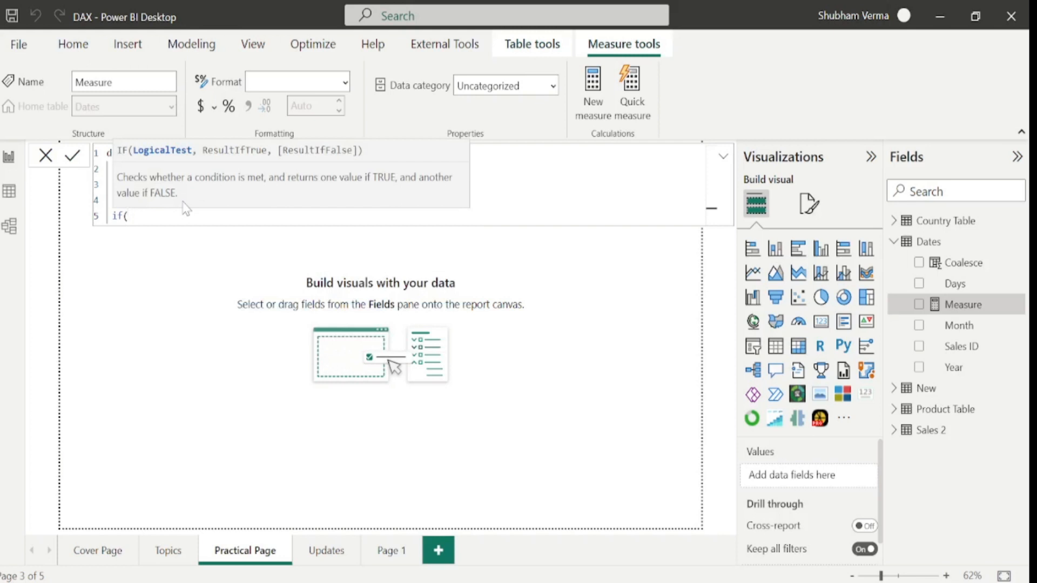
text(shubham)
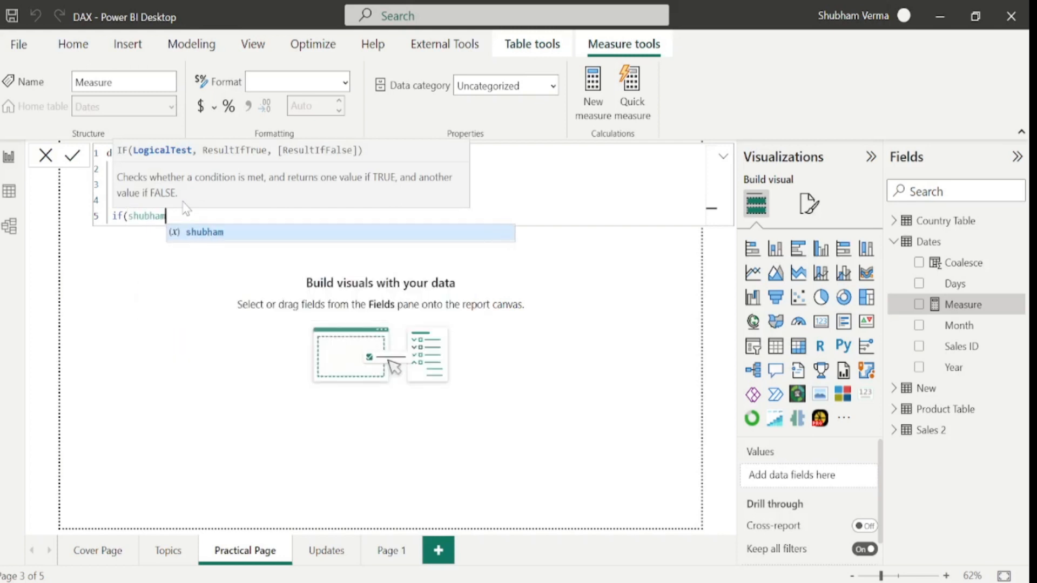
text(>=40)
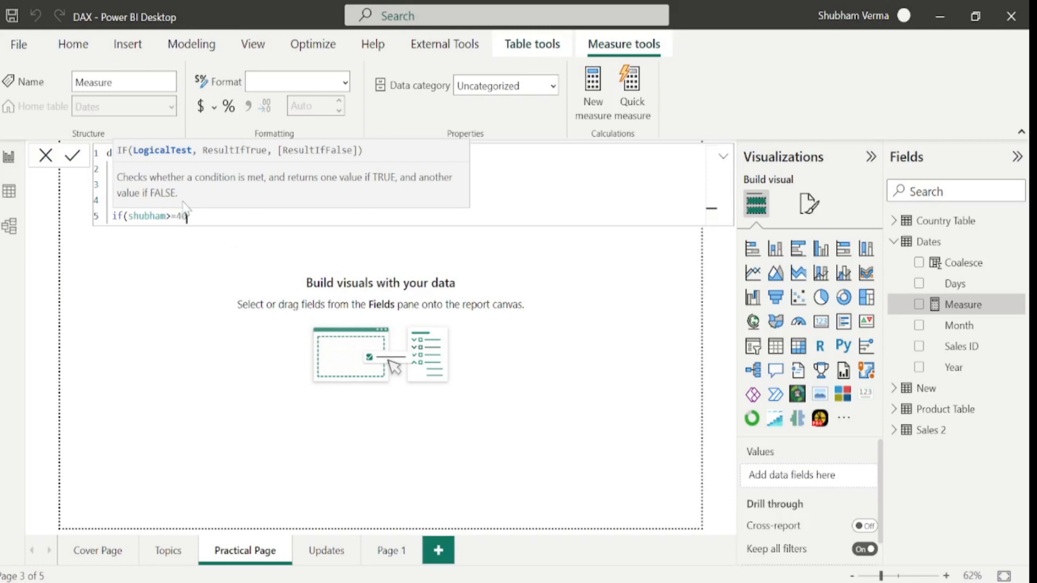
text(,6,10)
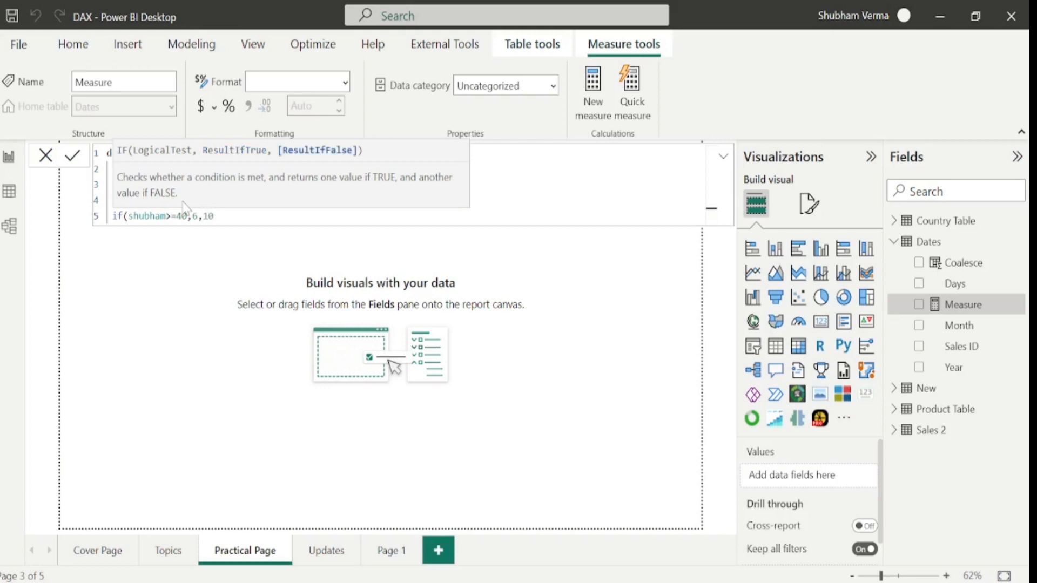
text())
key(Return)
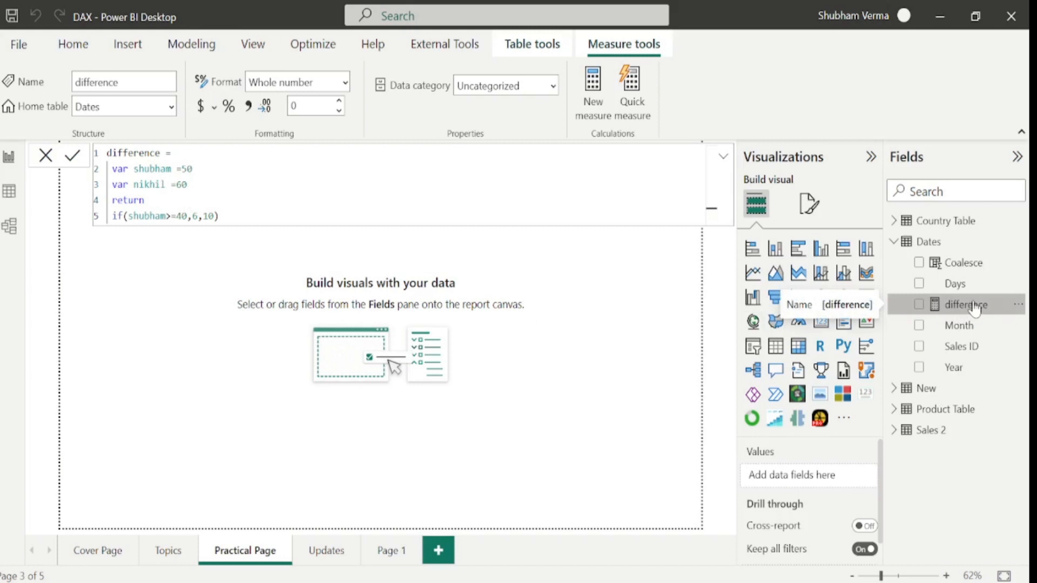
Step: Place the difference measure on the Practical Page as a Card visual and reduce the card's height
drag(967, 305, 610, 291)
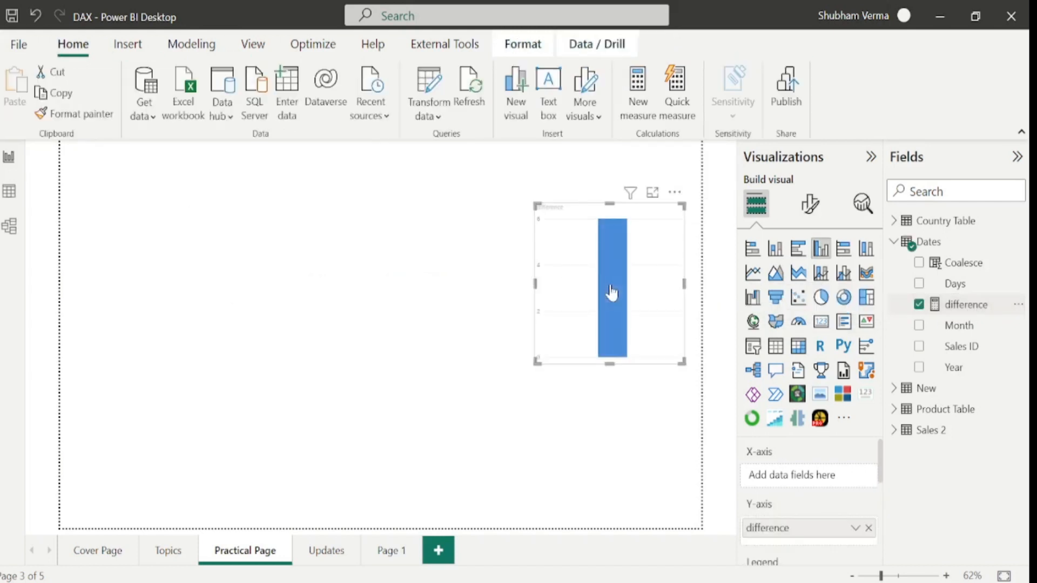
click(822, 325)
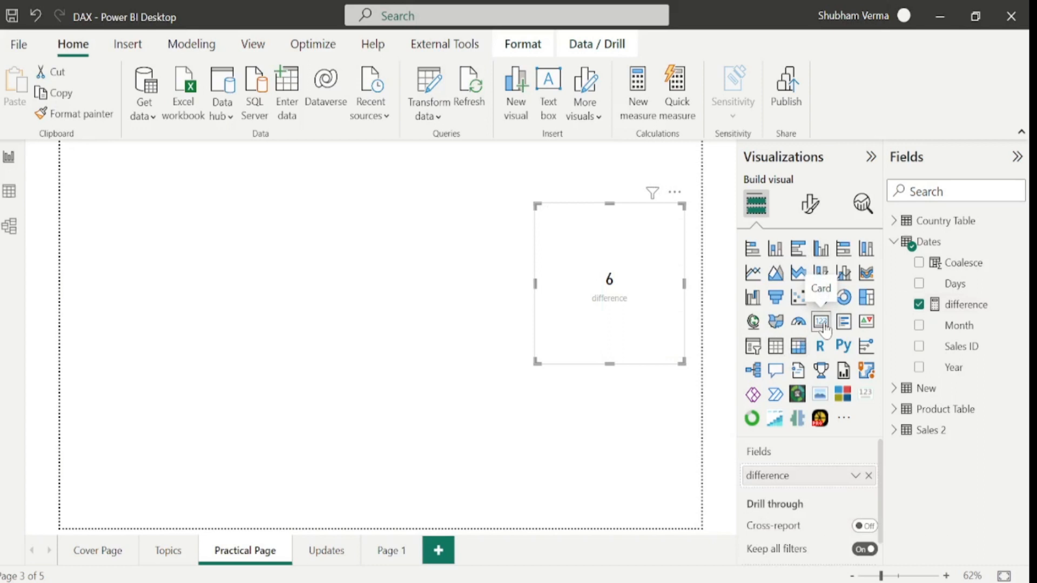
drag(614, 363, 609, 305)
Step: Change the IF threshold in the difference measure to 60 and commit the formula
click(950, 306)
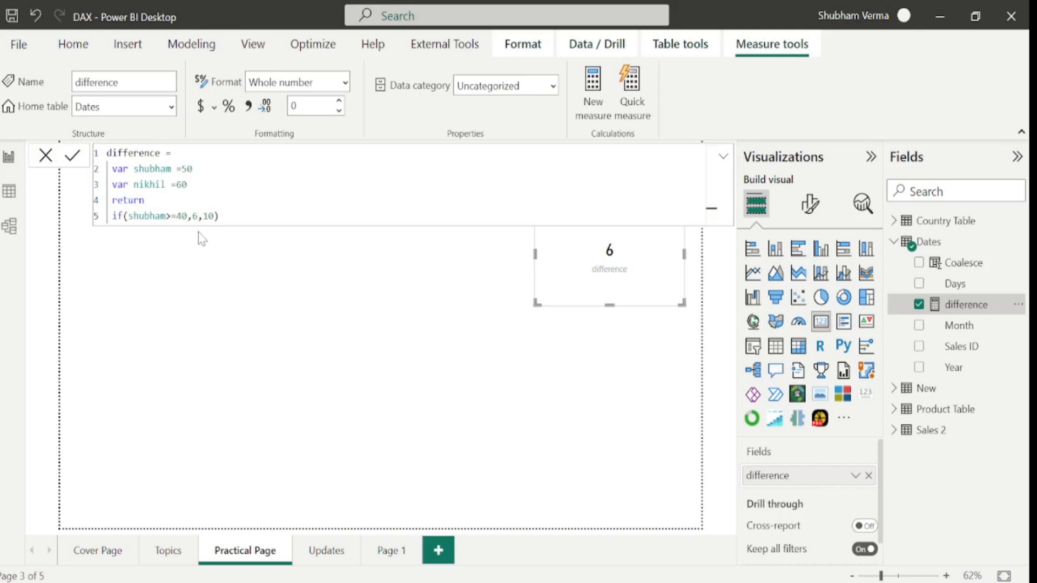
click(182, 216)
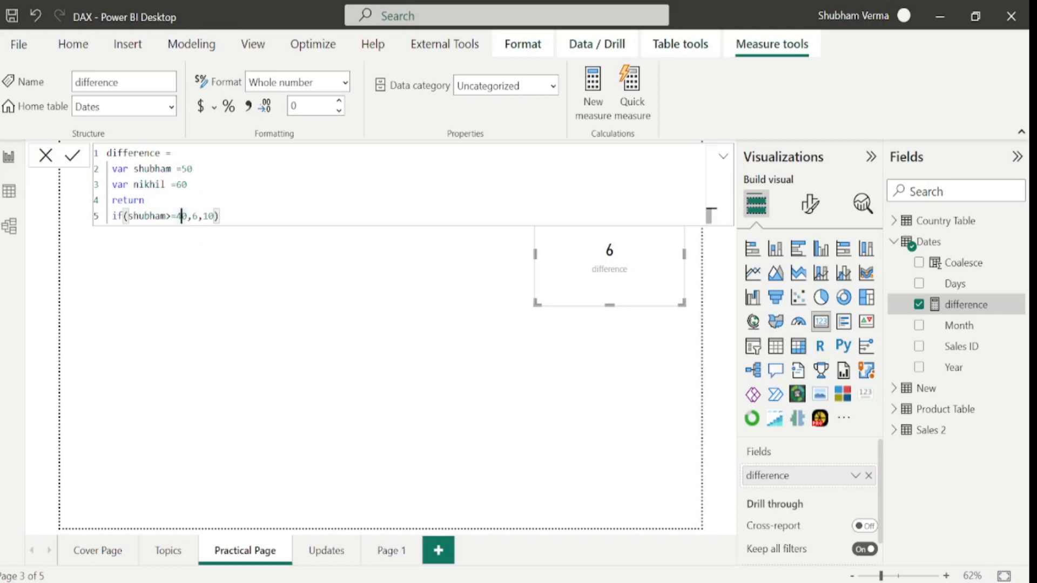
key(BackSpace)
text(6)
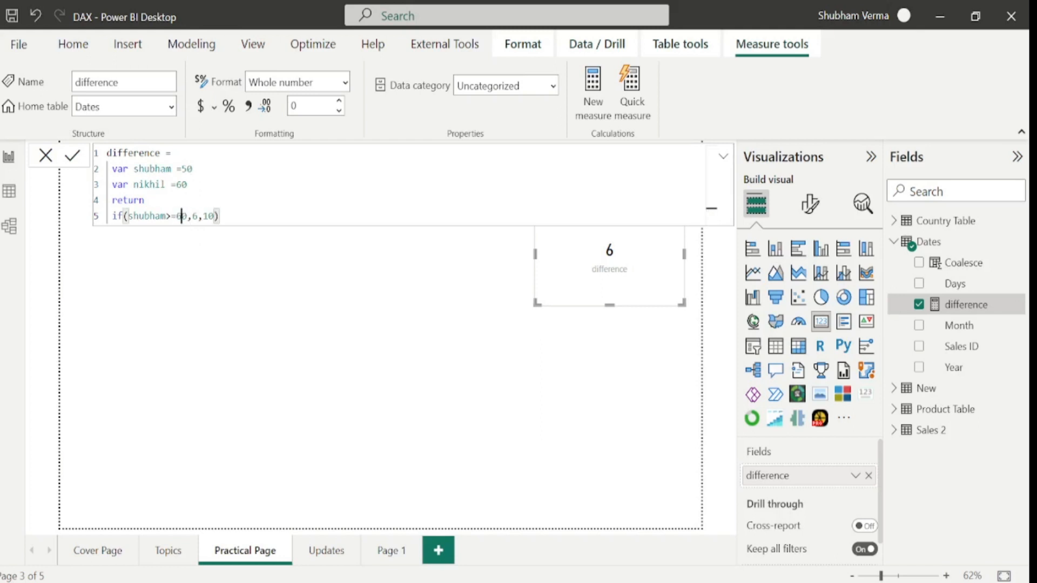
key(Return)
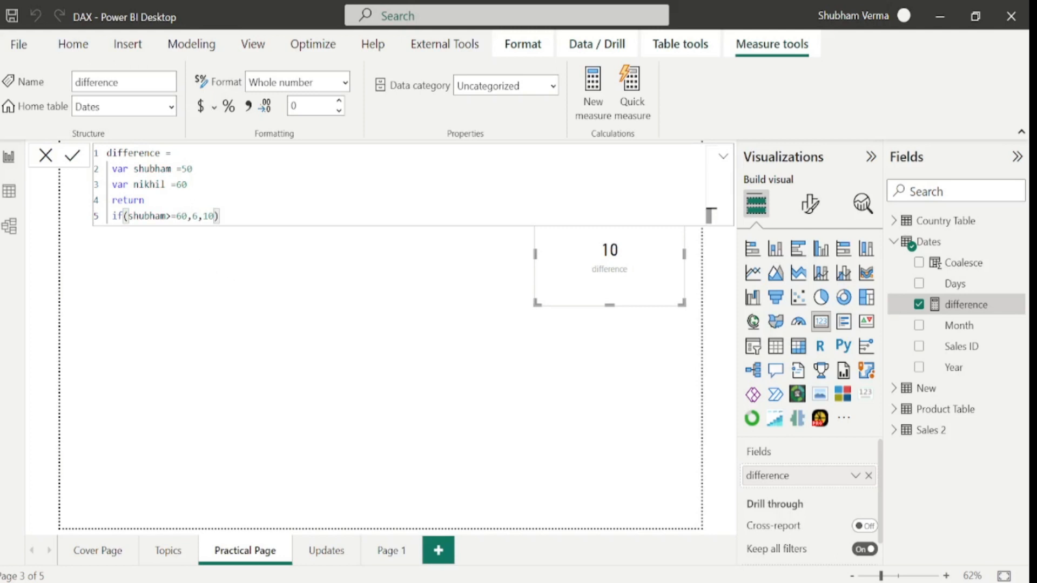
Step: Rewrite the IF to test whether the first variable exceeds the second, returning the second if true and the first otherwise
key(BackSpace)
key(BackSpace)
key(BackSpace)
key(BackSpace)
key(BackSpace)
key(BackSpace)
key(BackSpace)
key(BackSpace)
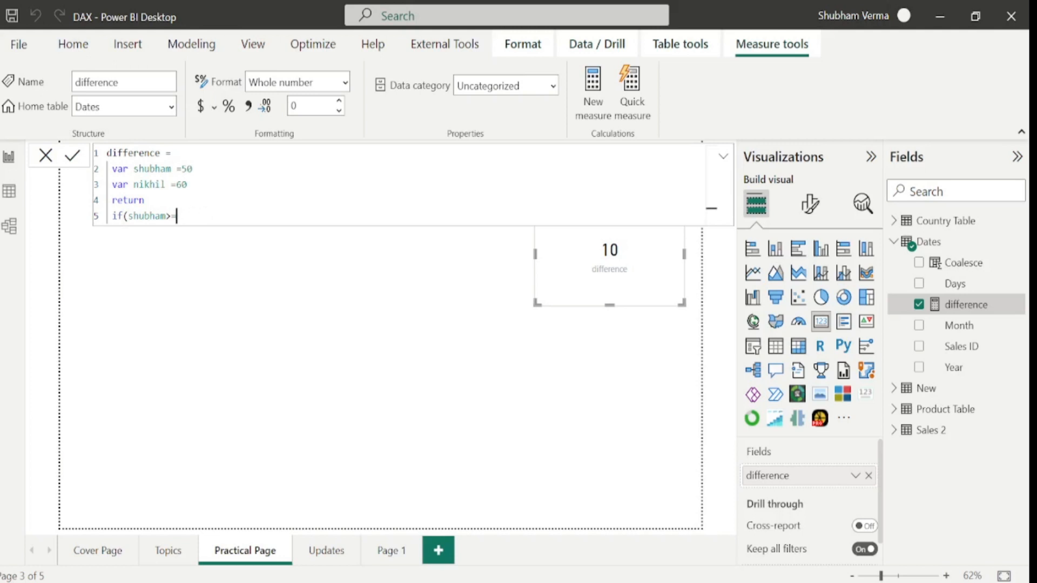
key(BackSpace)
text(ni)
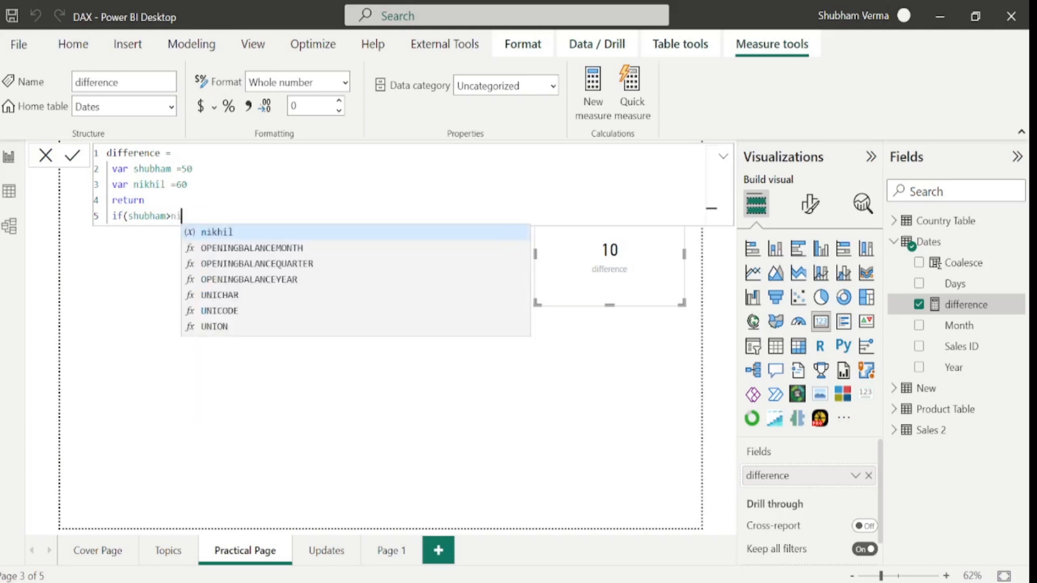
text(khil,Nik)
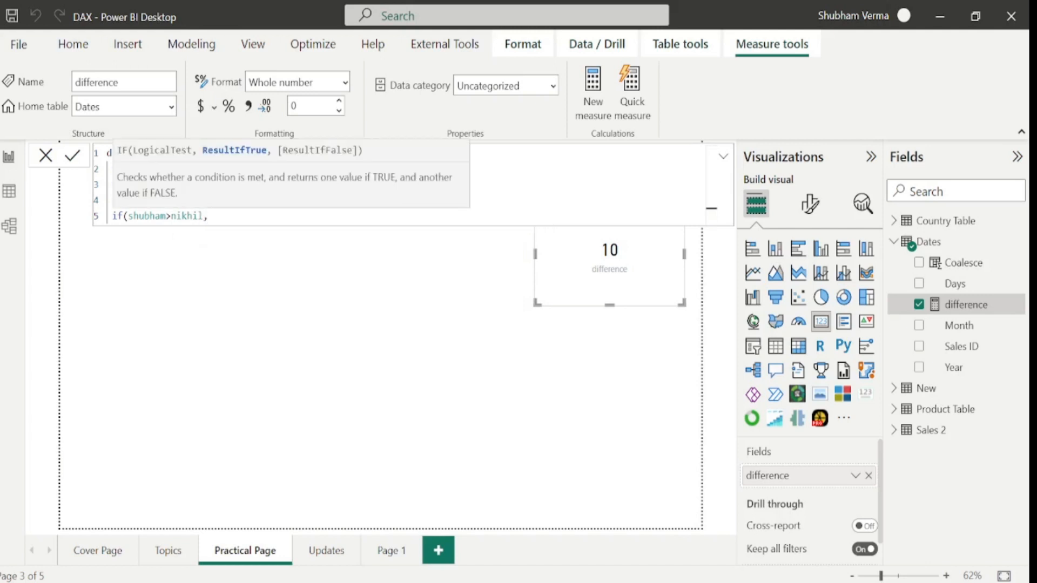
key(BackSpace)
key(BackSpace)
key(BackSpace)
text(nikhil,)
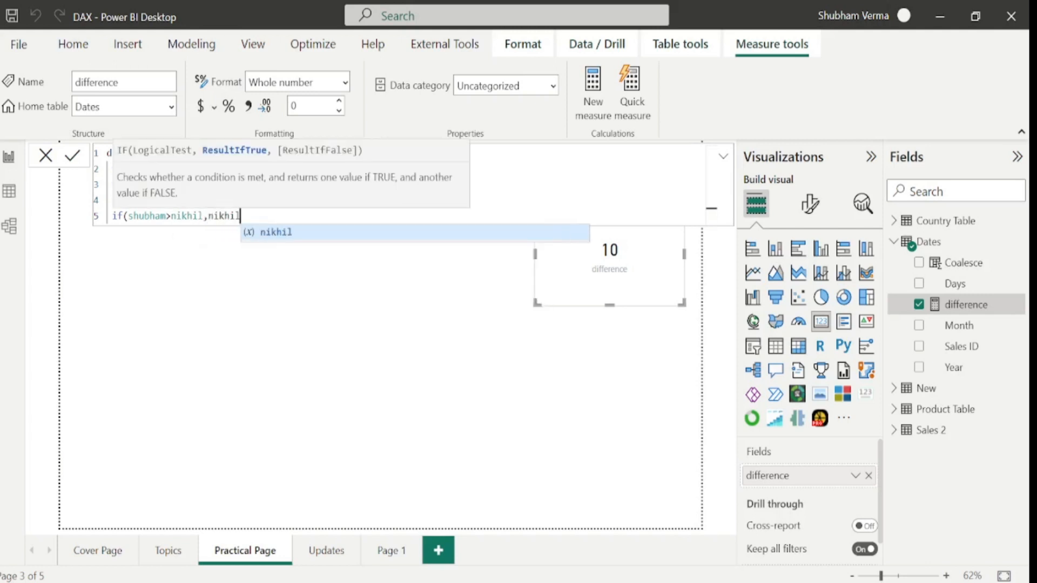
text(sh)
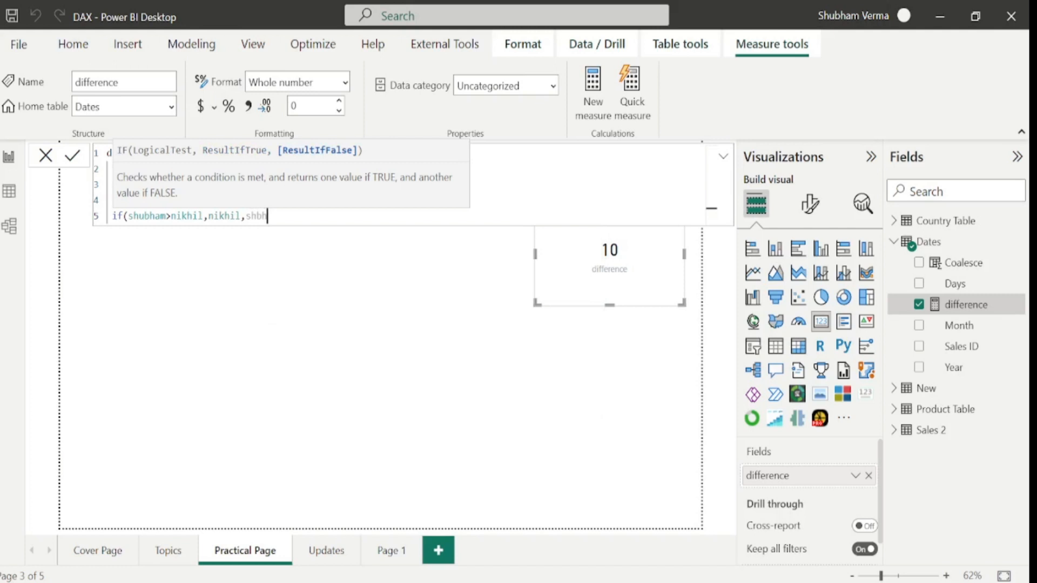
text(ubham))
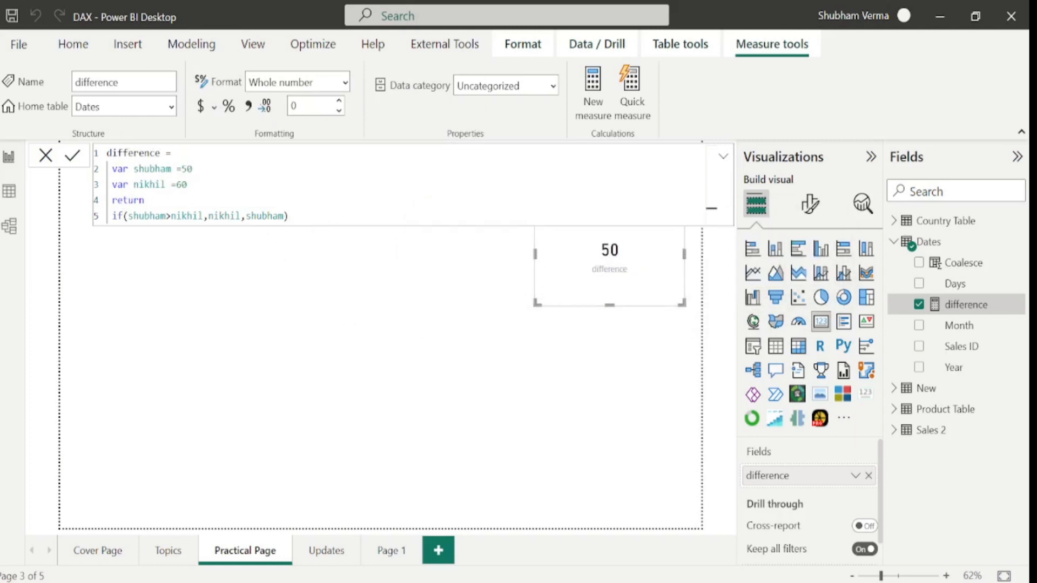
Step: Replace the IF function in the difference measure with IF.EAGER, keeping its arguments, and commit the formula
drag(176, 168, 193, 169)
click(124, 216)
text(.)
key(Tab)
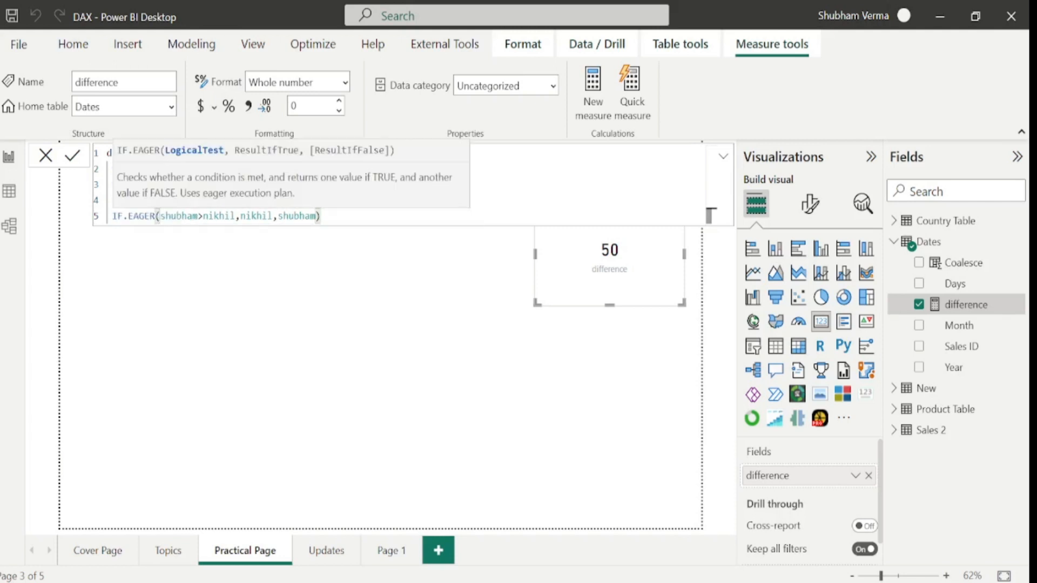
key(End)
key(Return)
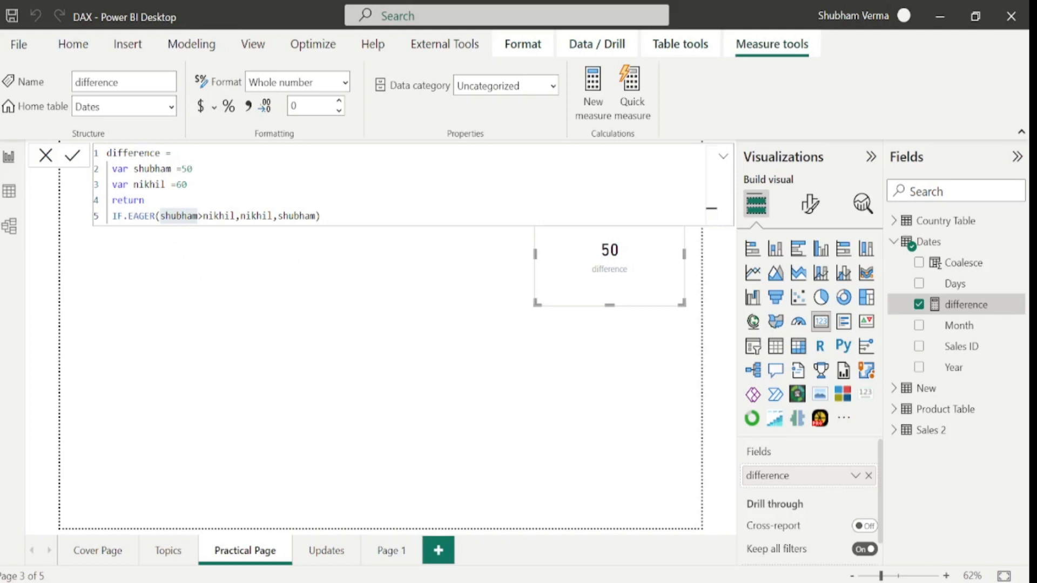
Step: Highlight the last argument of the IF.EAGER expression and deselect the card
click(288, 216)
double_click(289, 216)
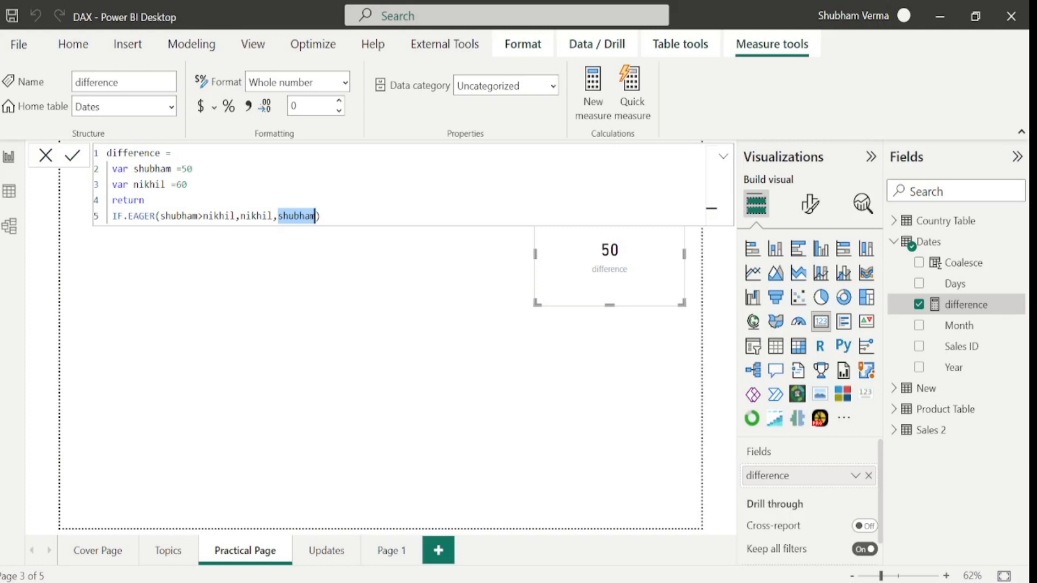
click(377, 296)
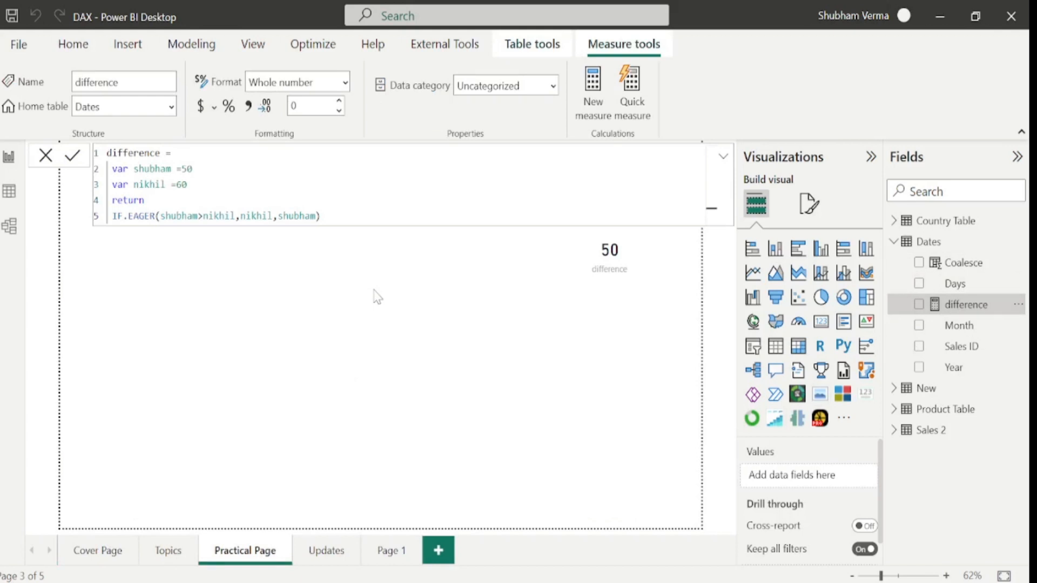
Step: Open the Topics page, then switch to the browser and examine the IFERROR function's description and syntax
click(166, 552)
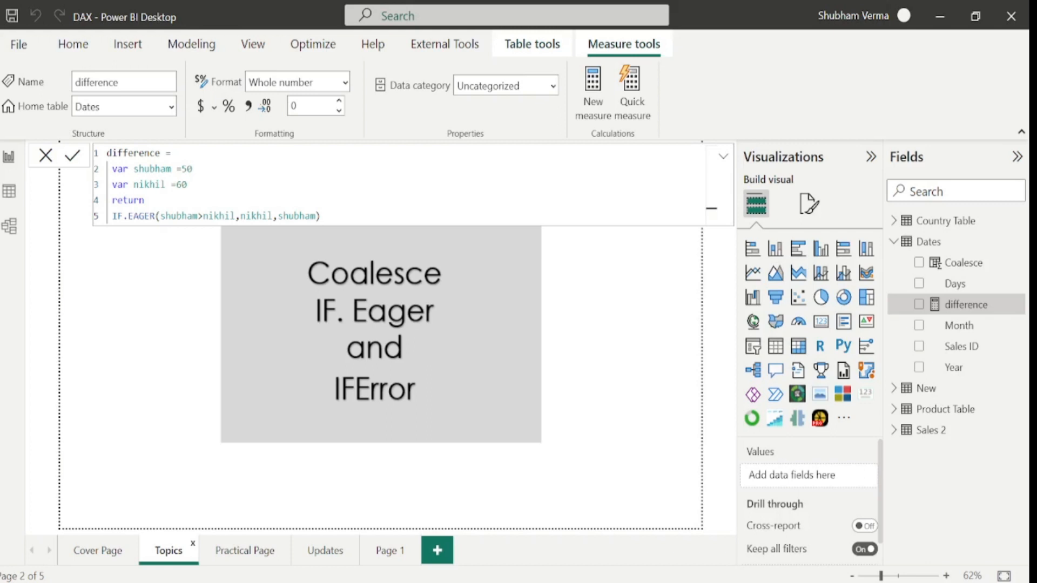
key(alt+Tab)
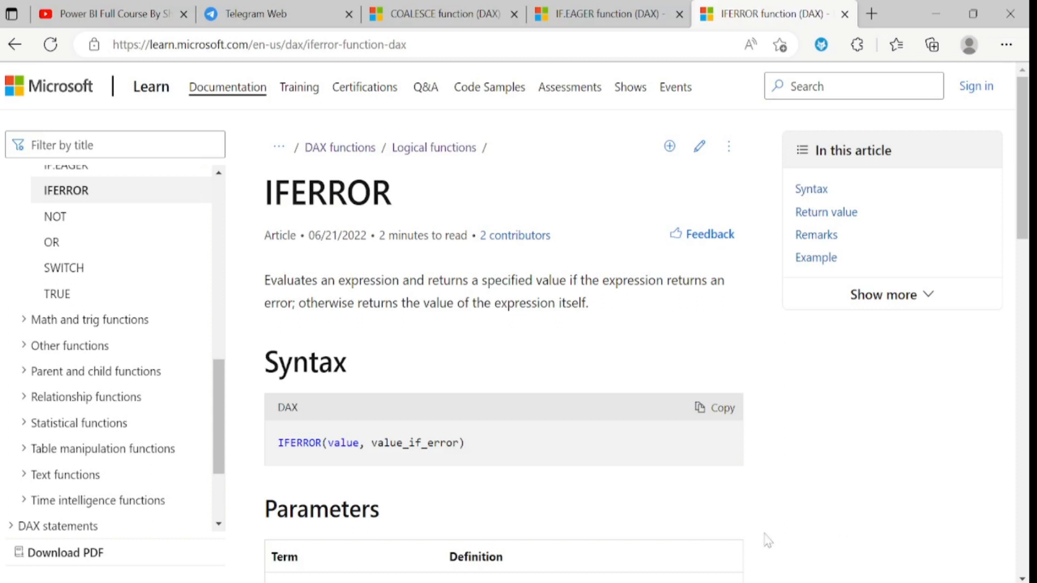
Step: Switch back to Power BI Desktop and inspect the divide column's formula and values in the New table's data
key(alt+Tab)
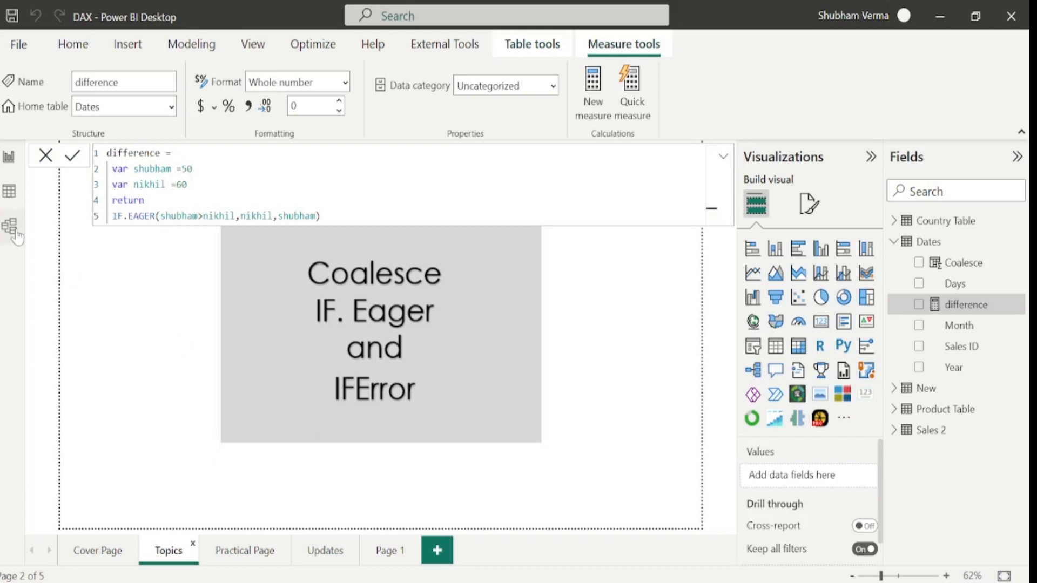
click(9, 190)
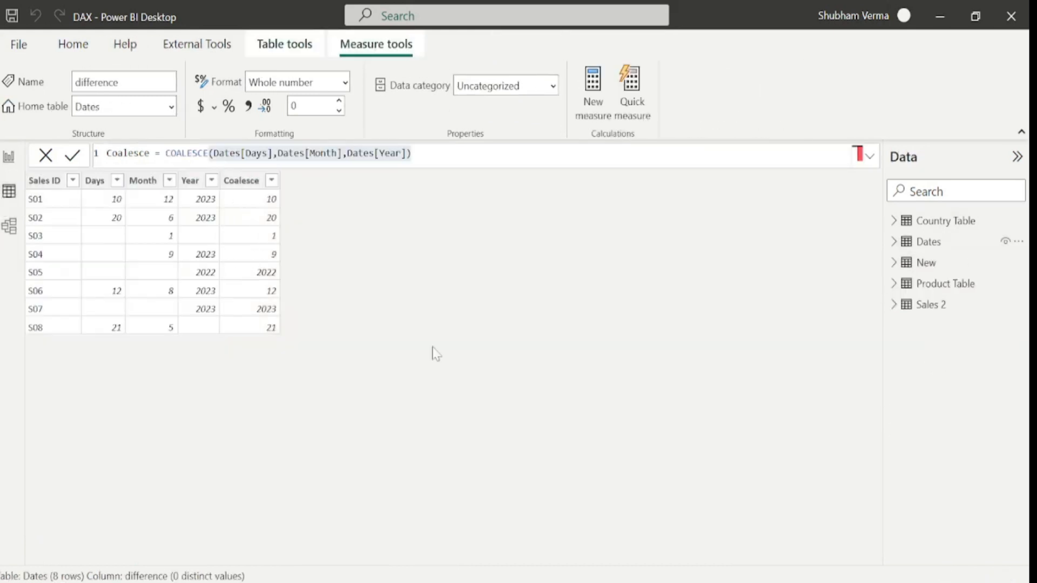
click(936, 270)
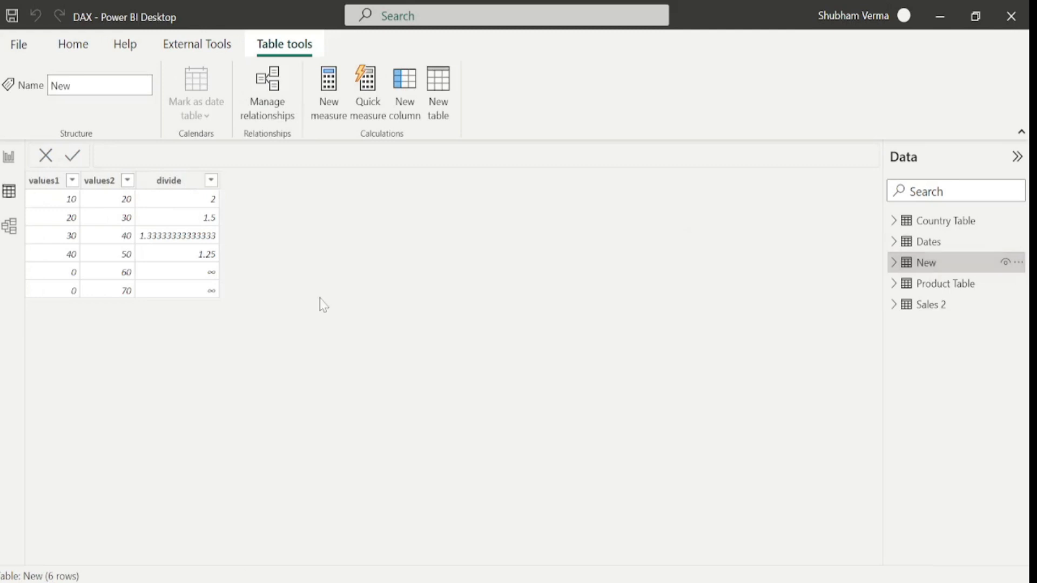
click(168, 182)
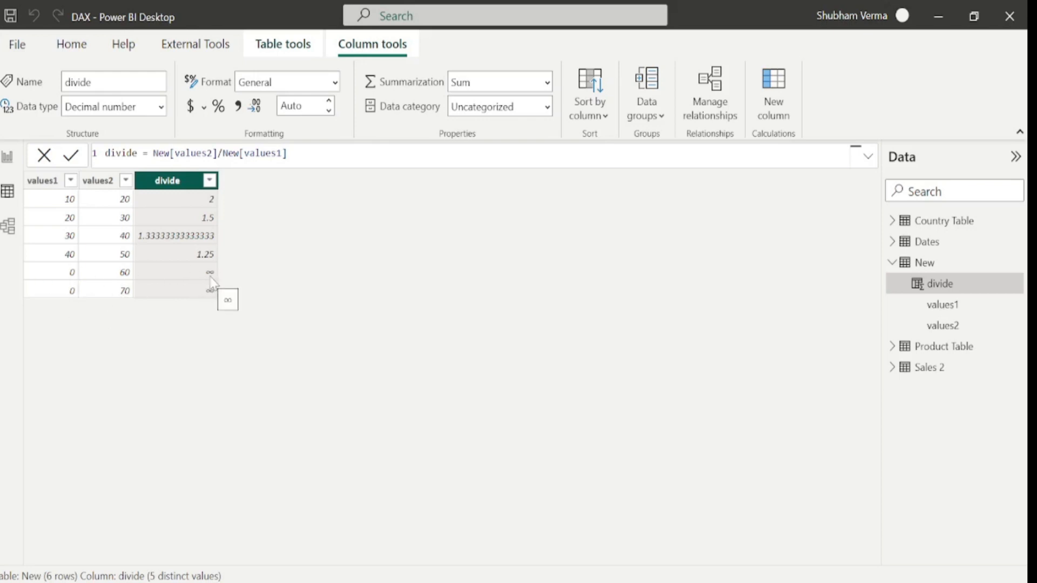
Step: Create a calculated column in the New table and name it iferror in its formula
click(778, 119)
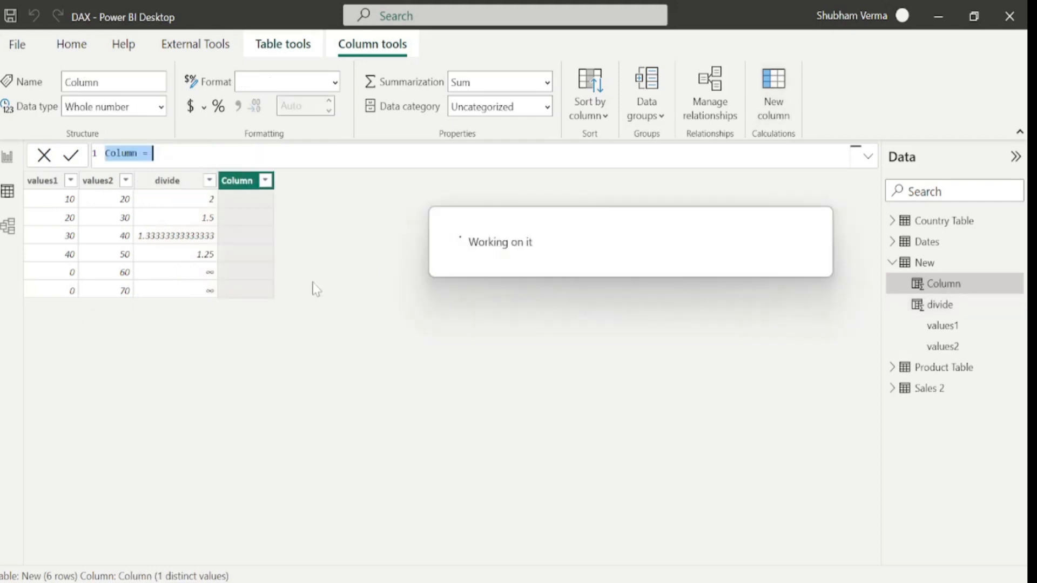
text(Col)
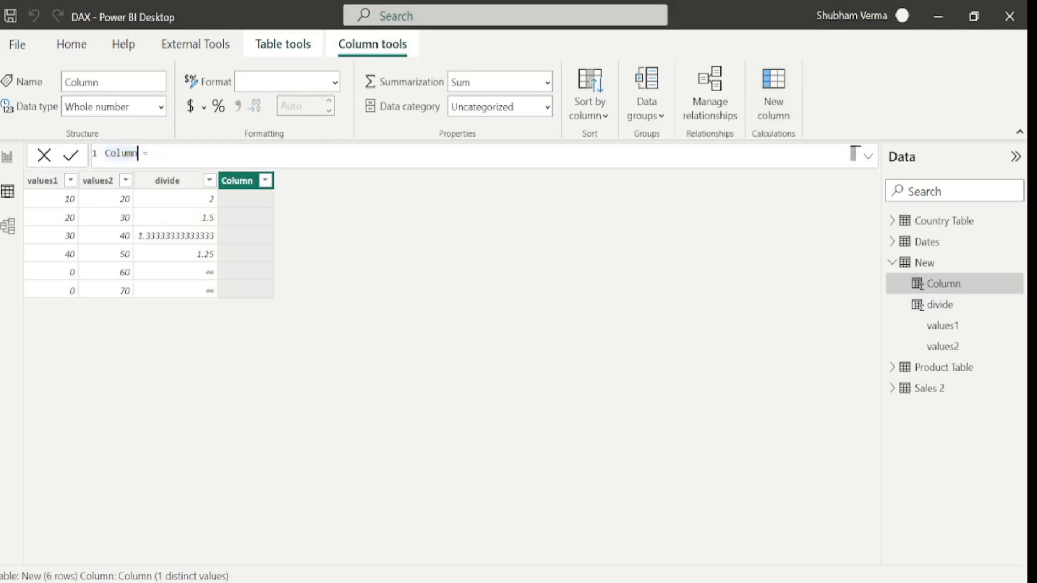
key(BackSpace)
key(BackSpace)
key(BackSpace)
text(iff)
key(BackSpace)
key(BackSpace)
text(ferror)
key(Right)
key(Right)
Step: Define the iferror column in the New table as IFERROR(New[divide],100) and commit the formula
text(if)
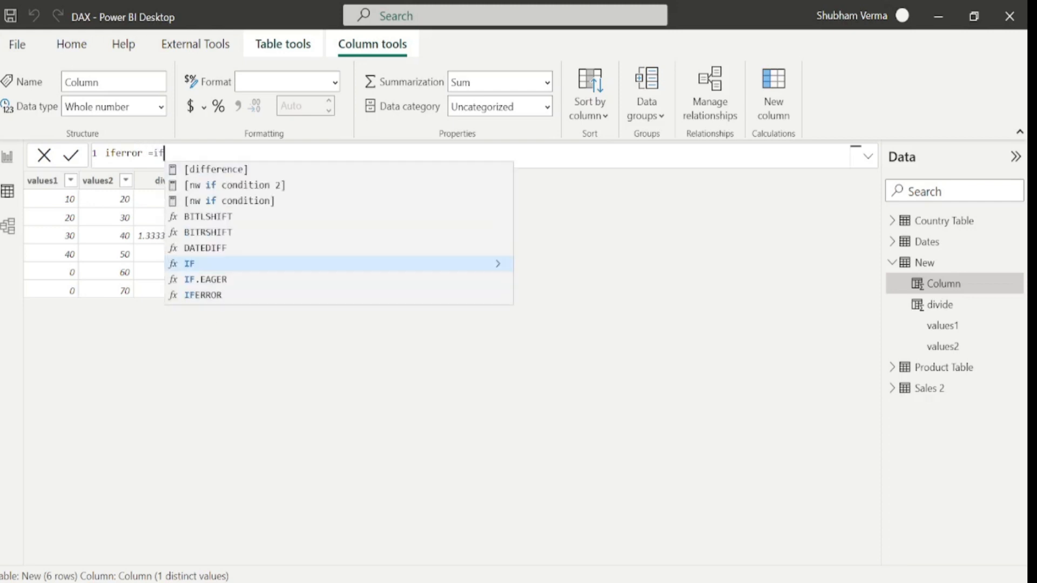
key(Down)
key(Down)
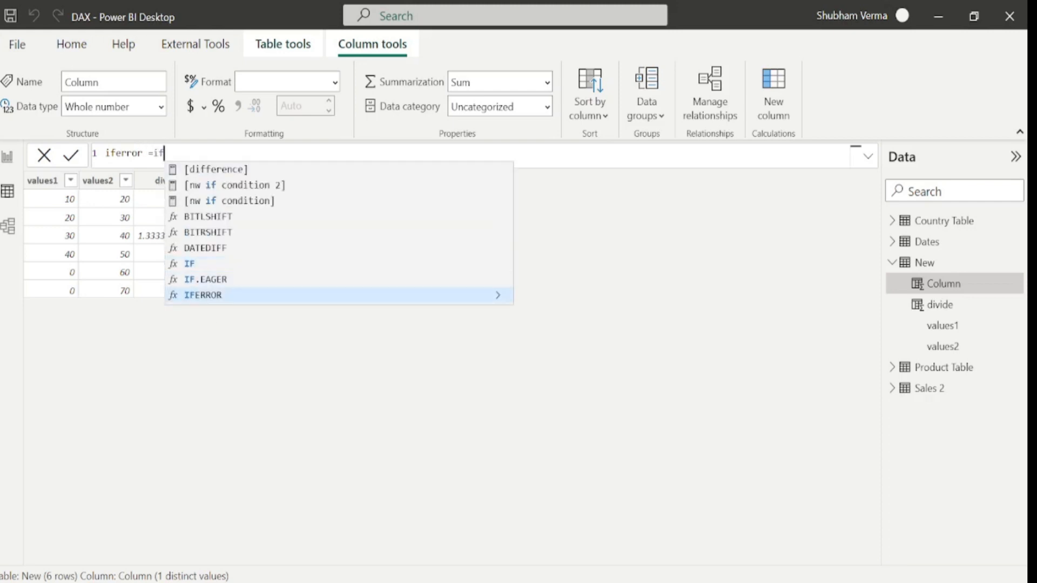
key(Tab)
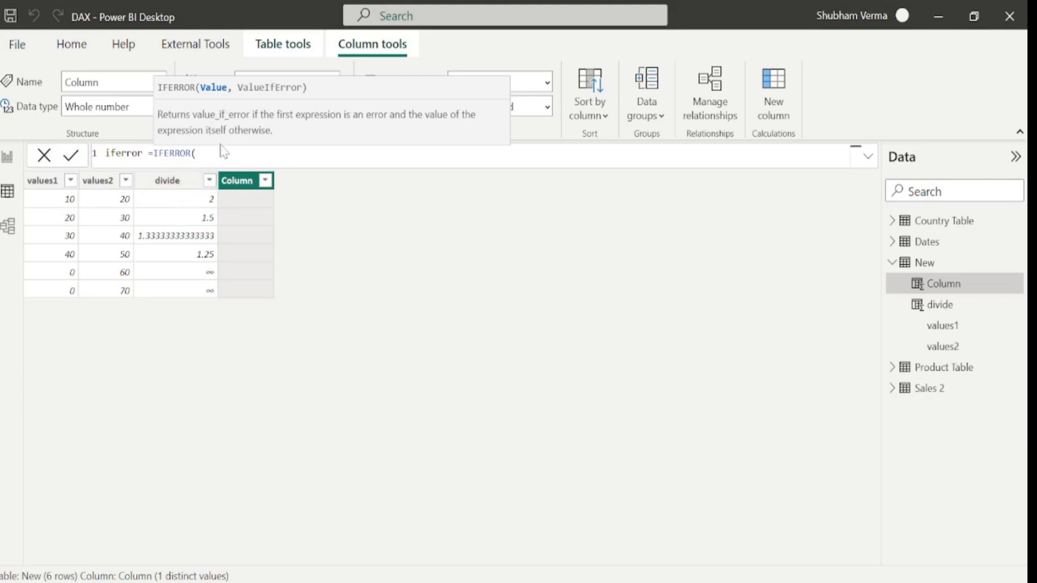
text(divide])
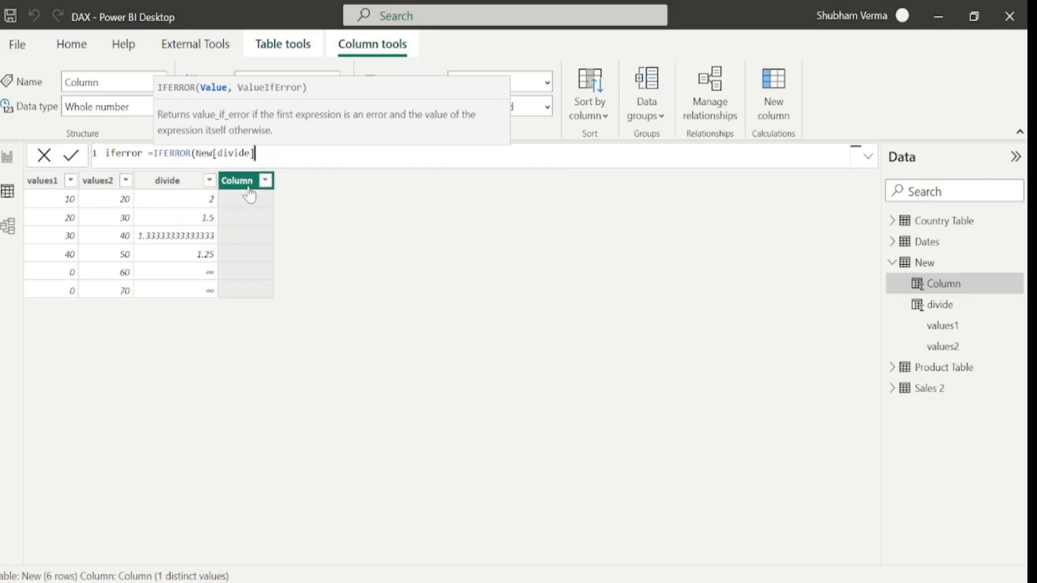
click(250, 186)
text(,)
text(100)
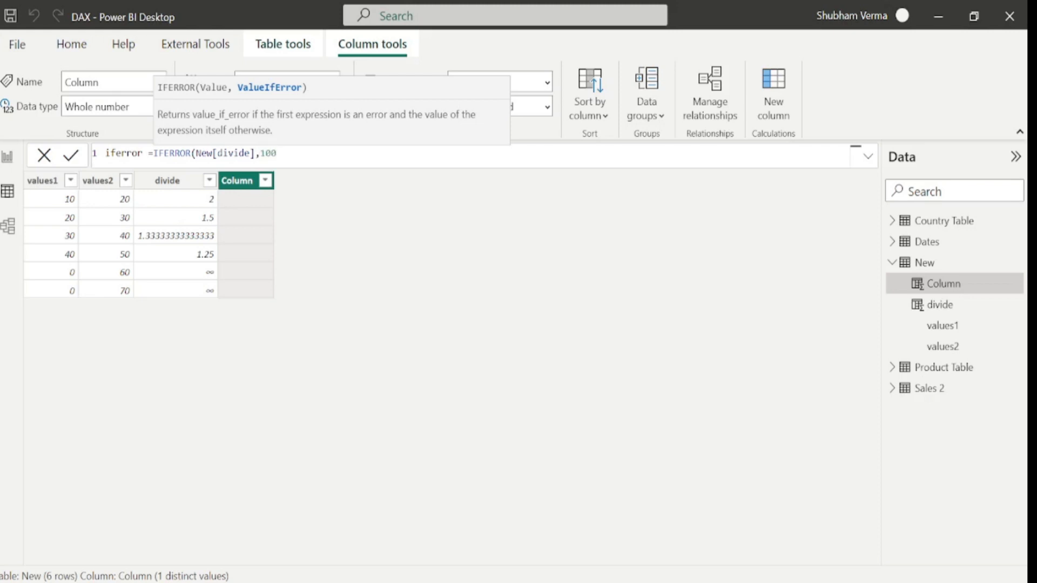
text())
key(Return)
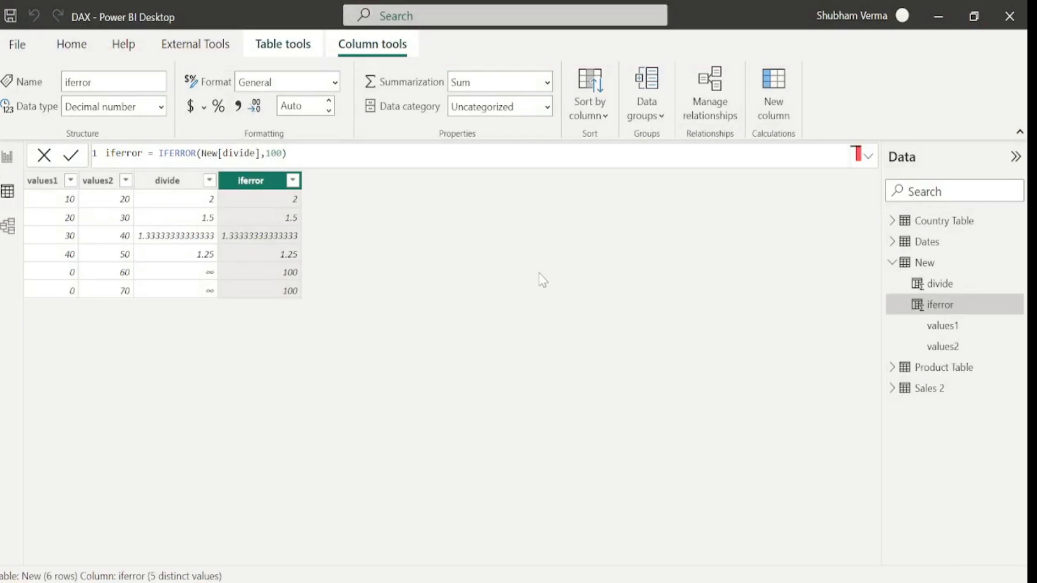
Step: Switch to the browser's YouTube channel page, highlight the channel's name and look through its videos down to the created playlists
click(645, 582)
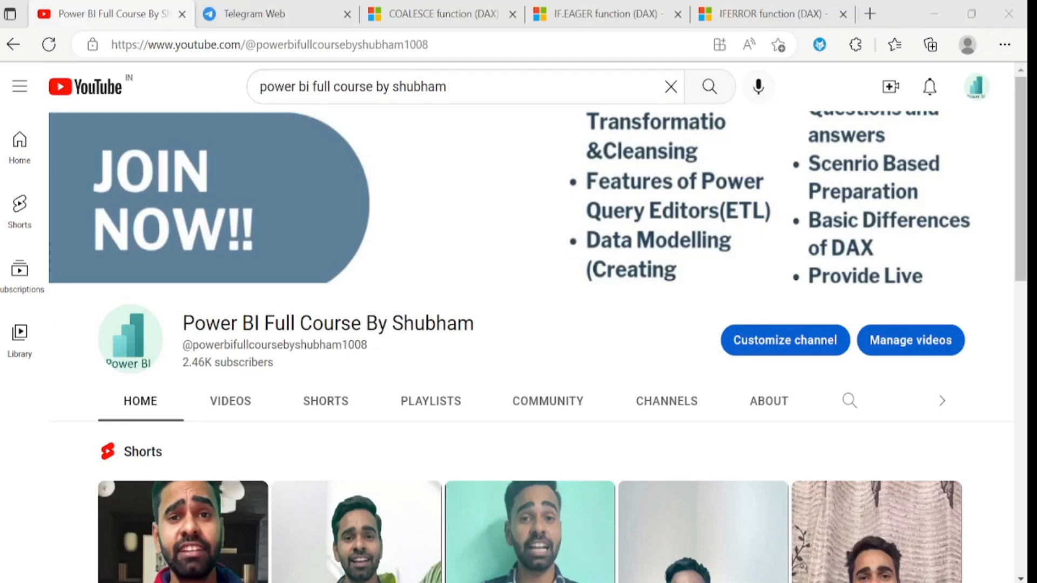
drag(184, 324, 490, 339)
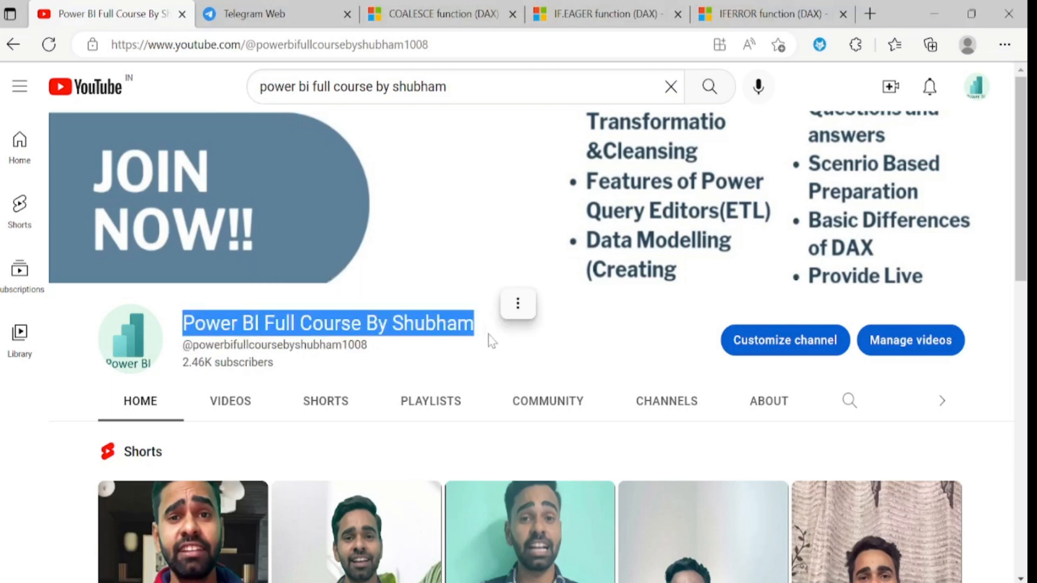
scroll(971, 236, down, 10)
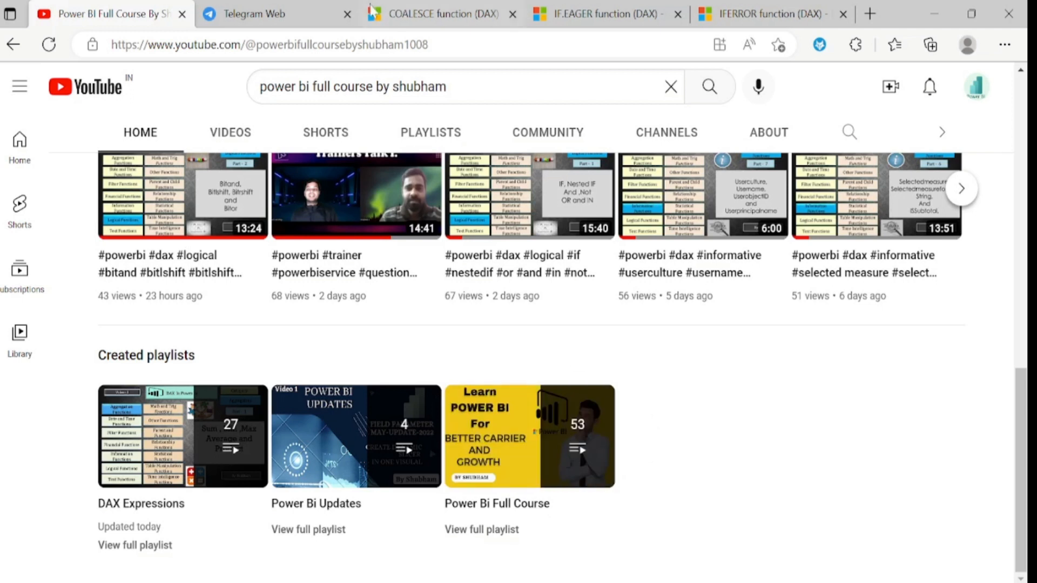
Step: Browse older messages in the Power bi Jobs and Free Learning group on Telegram Web and return to the YouTube channel page's header
click(310, 12)
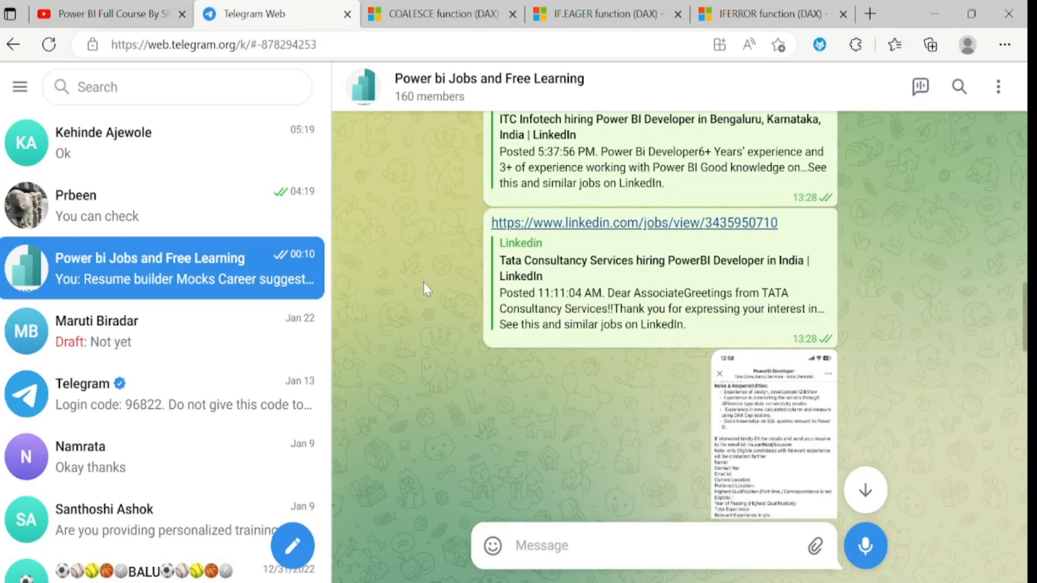
scroll(424, 283, up, 10)
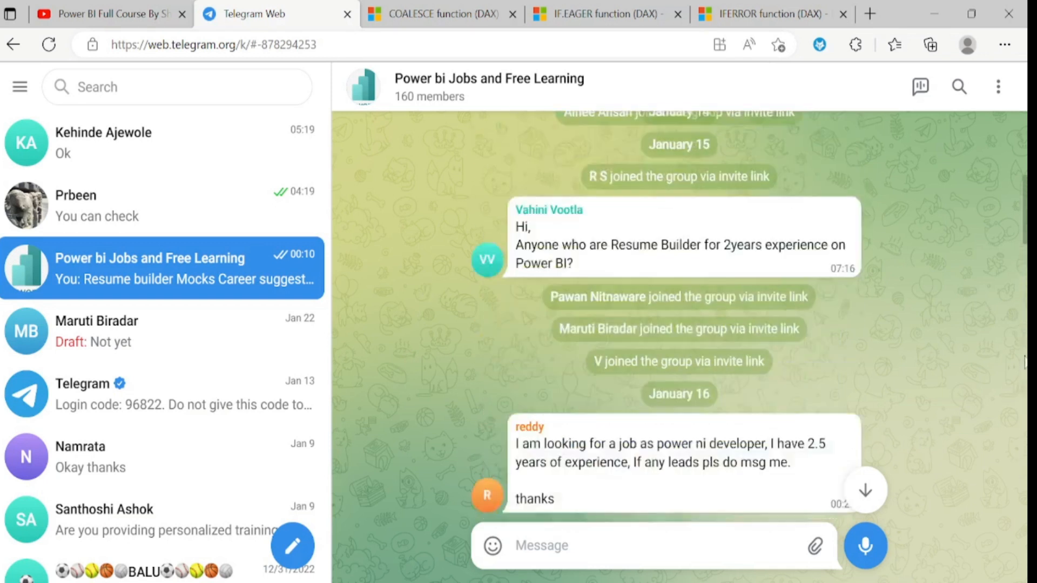
scroll(1025, 349, up, 5)
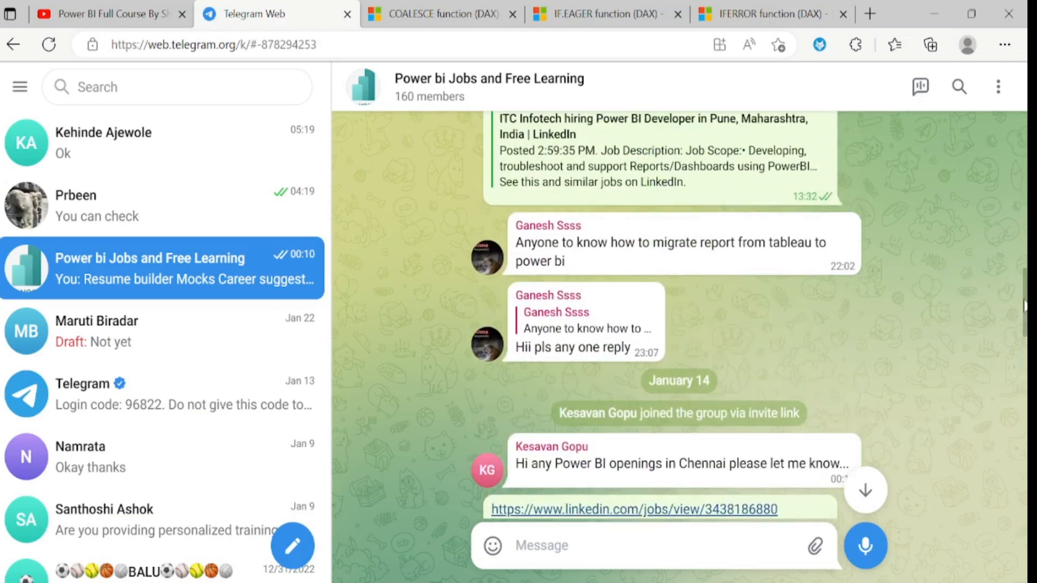
click(135, 13)
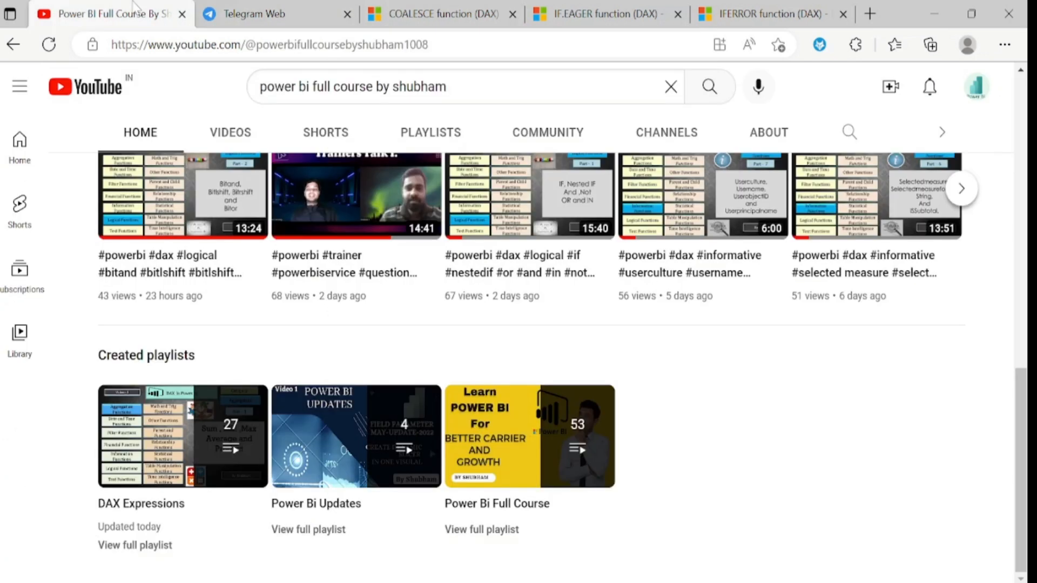
drag(1025, 451, 1027, 167)
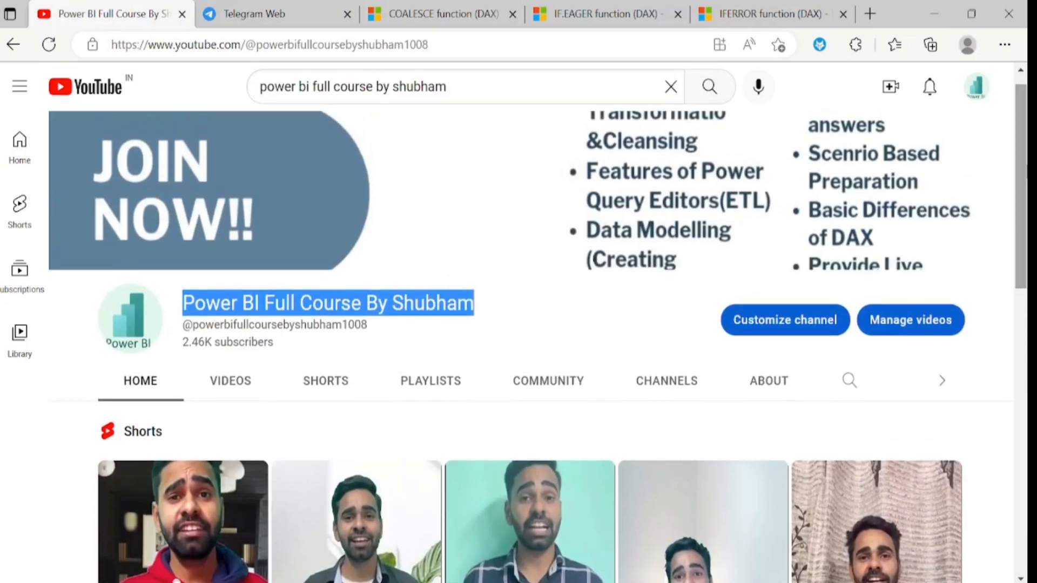